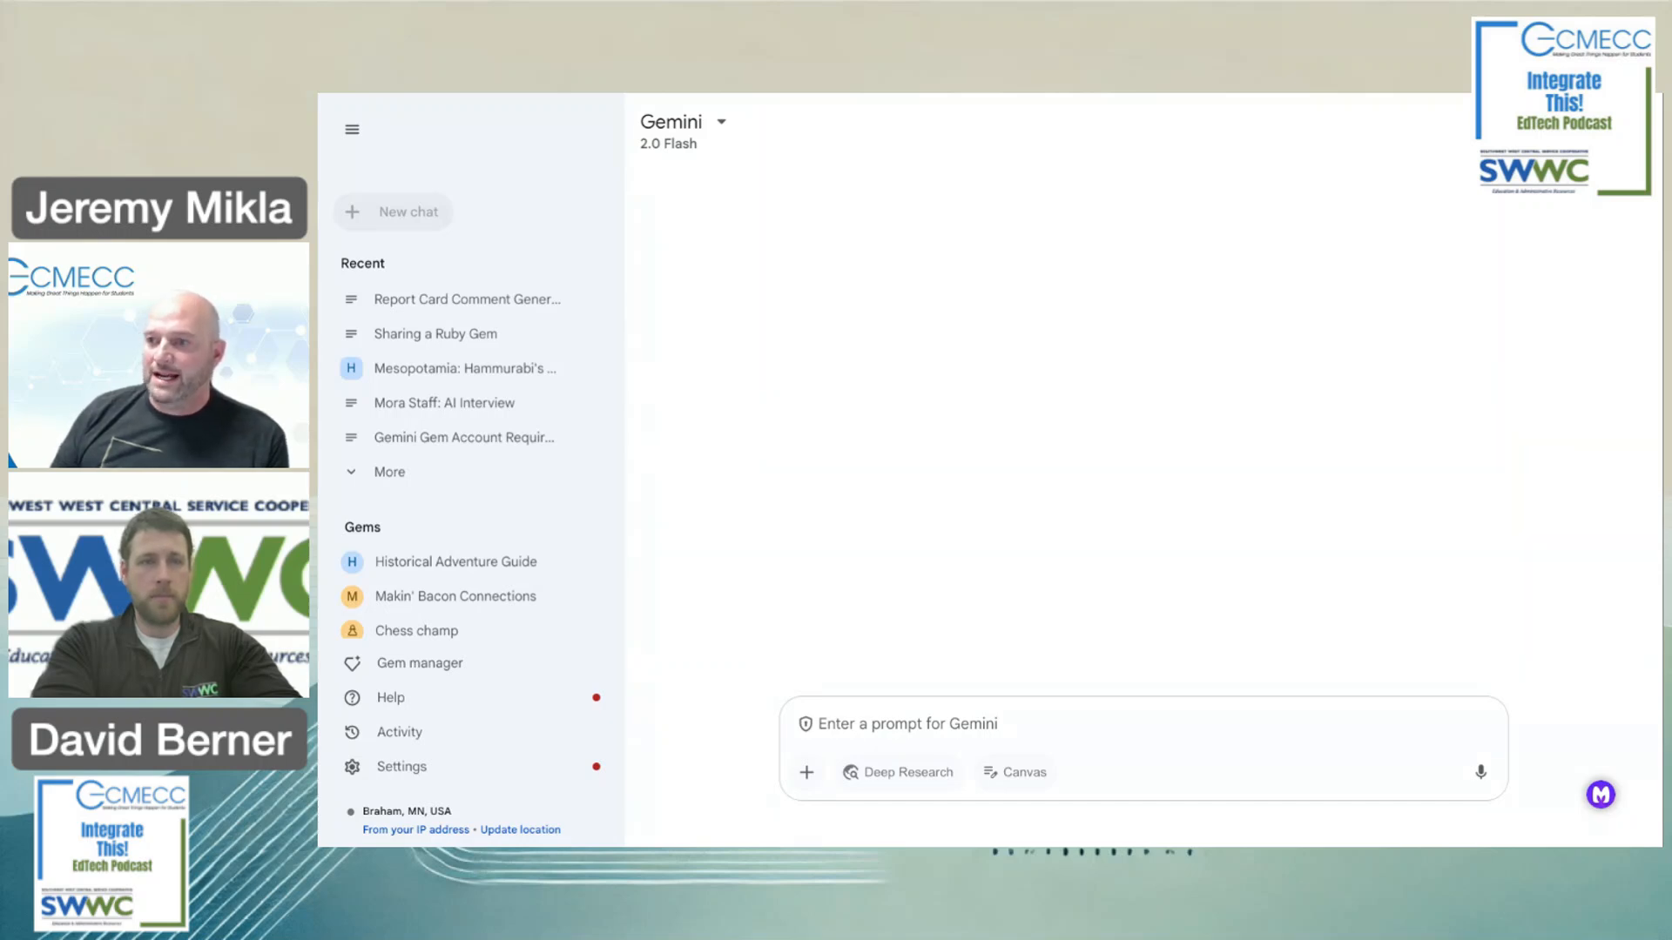
Open Gem manager to list Google's premade Gems and the two custom Gems.
scroll(470, 442, down, 1)
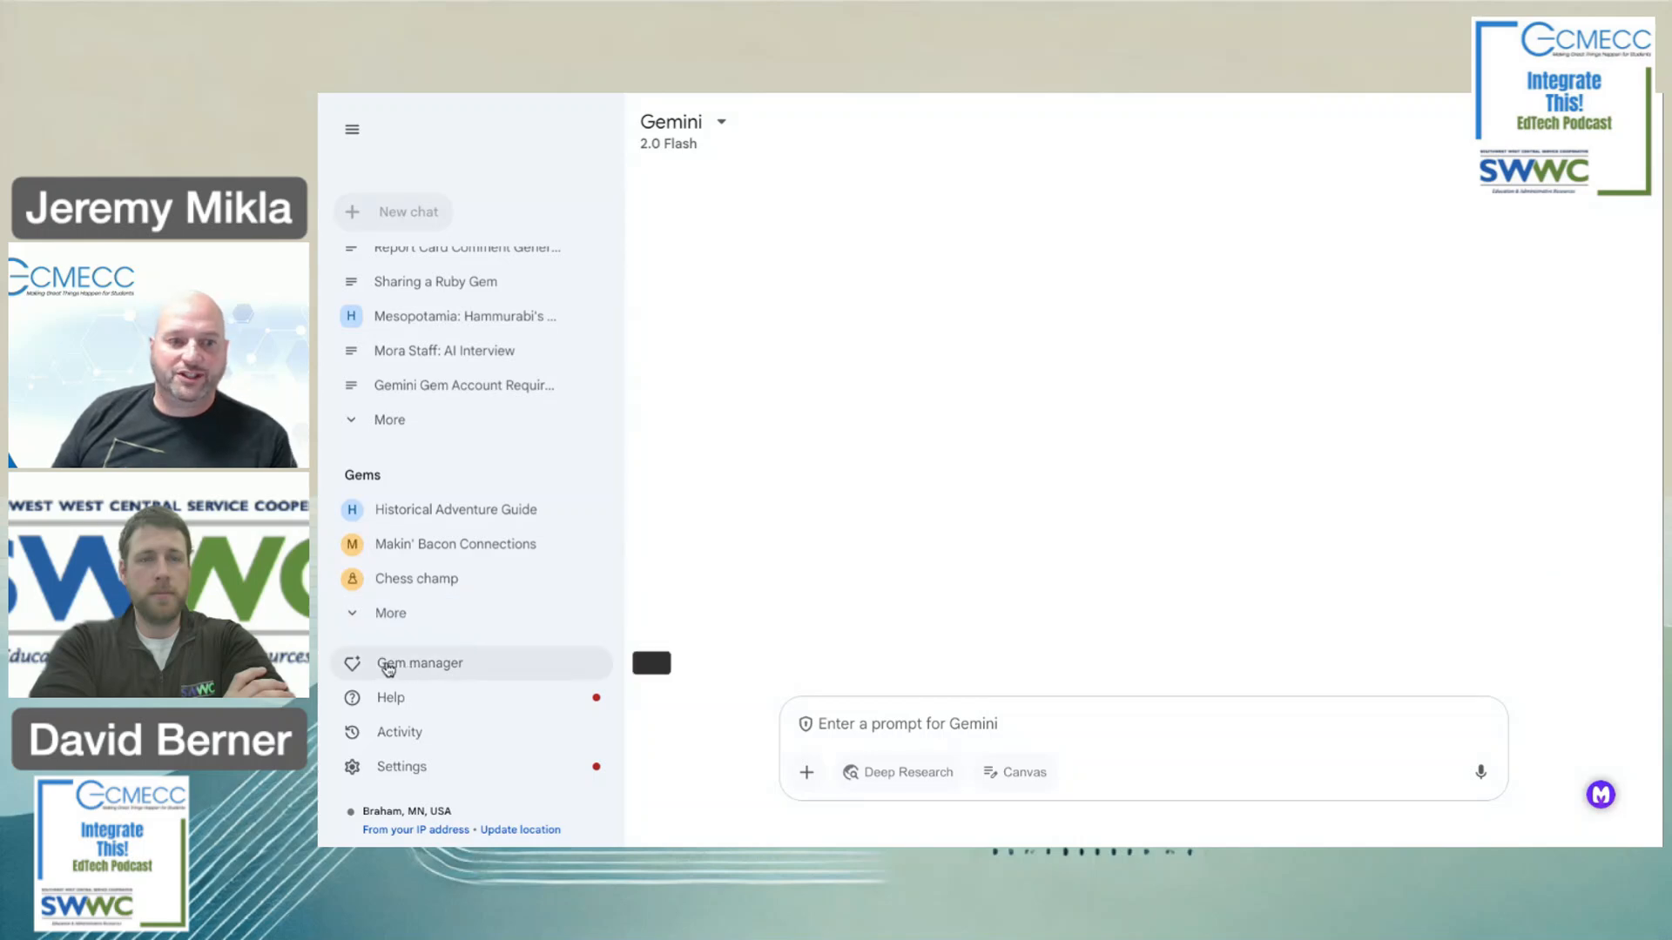
click(481, 676)
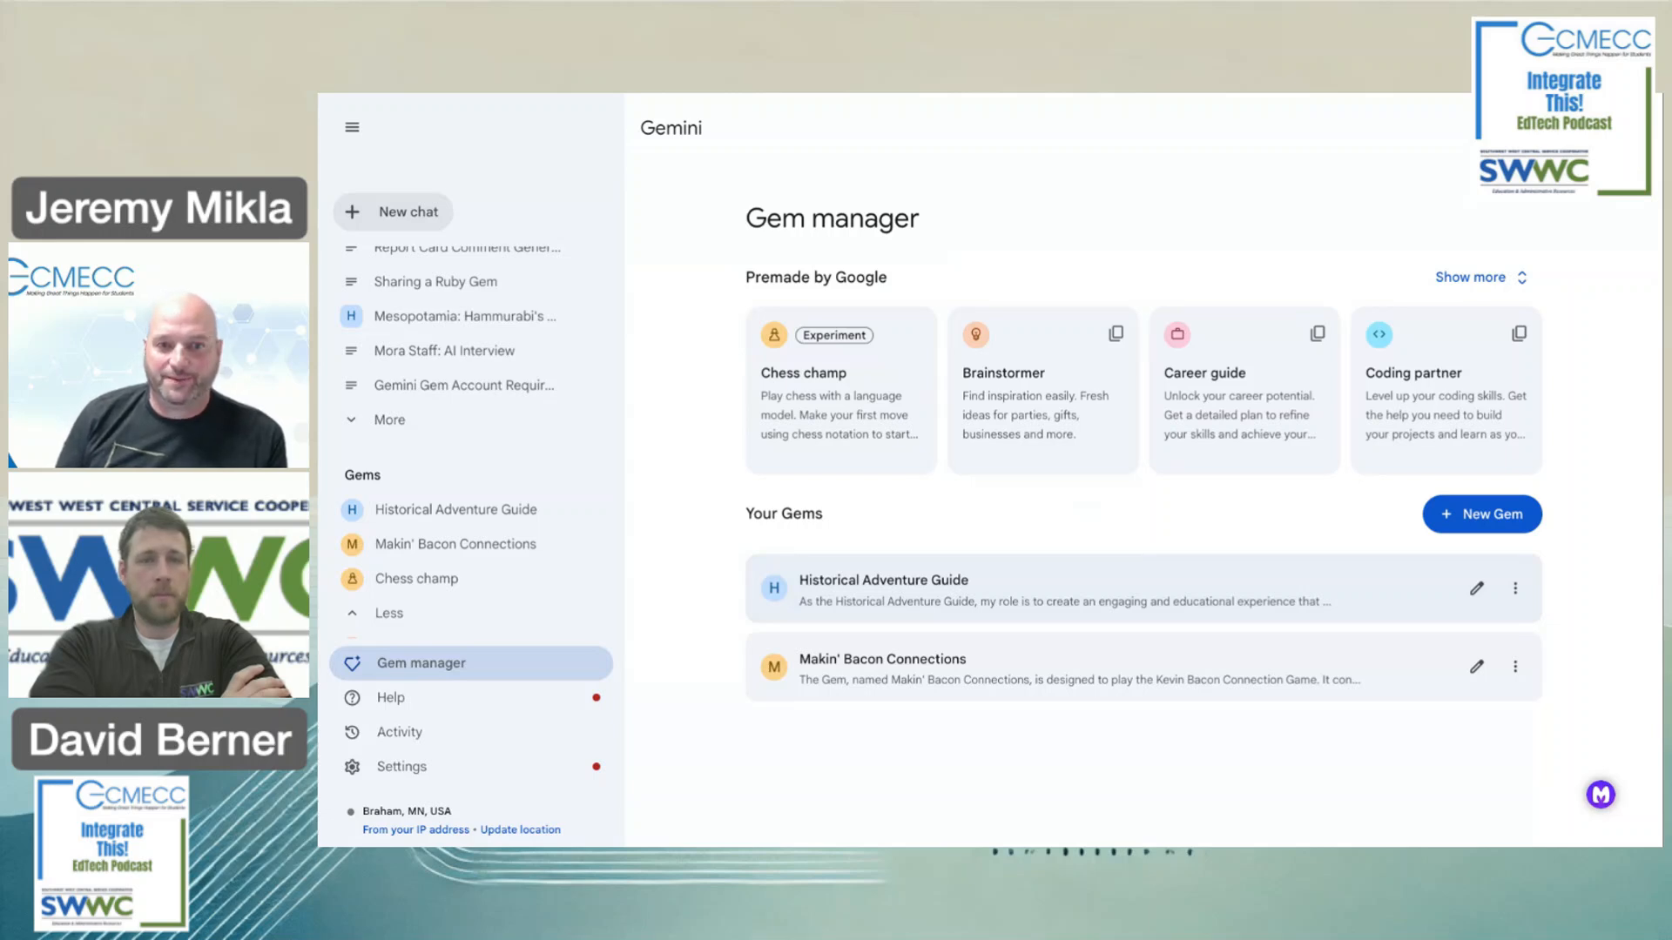
Start a blank New Gem and place the cursor in its Name field.
click(1485, 515)
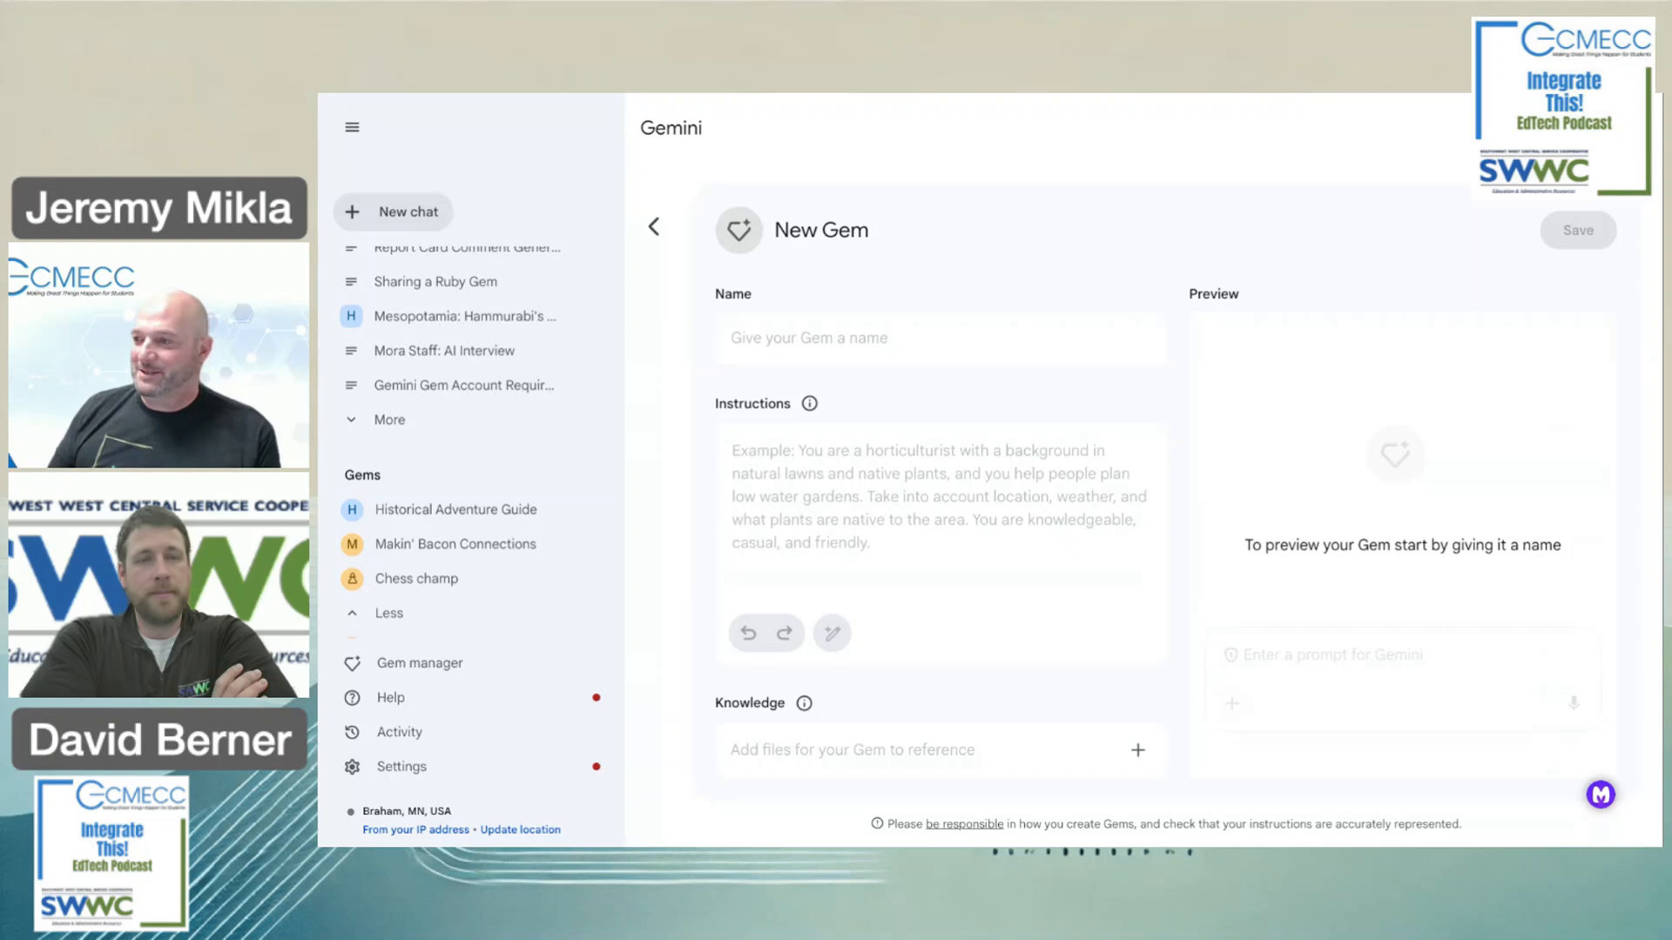
click(827, 336)
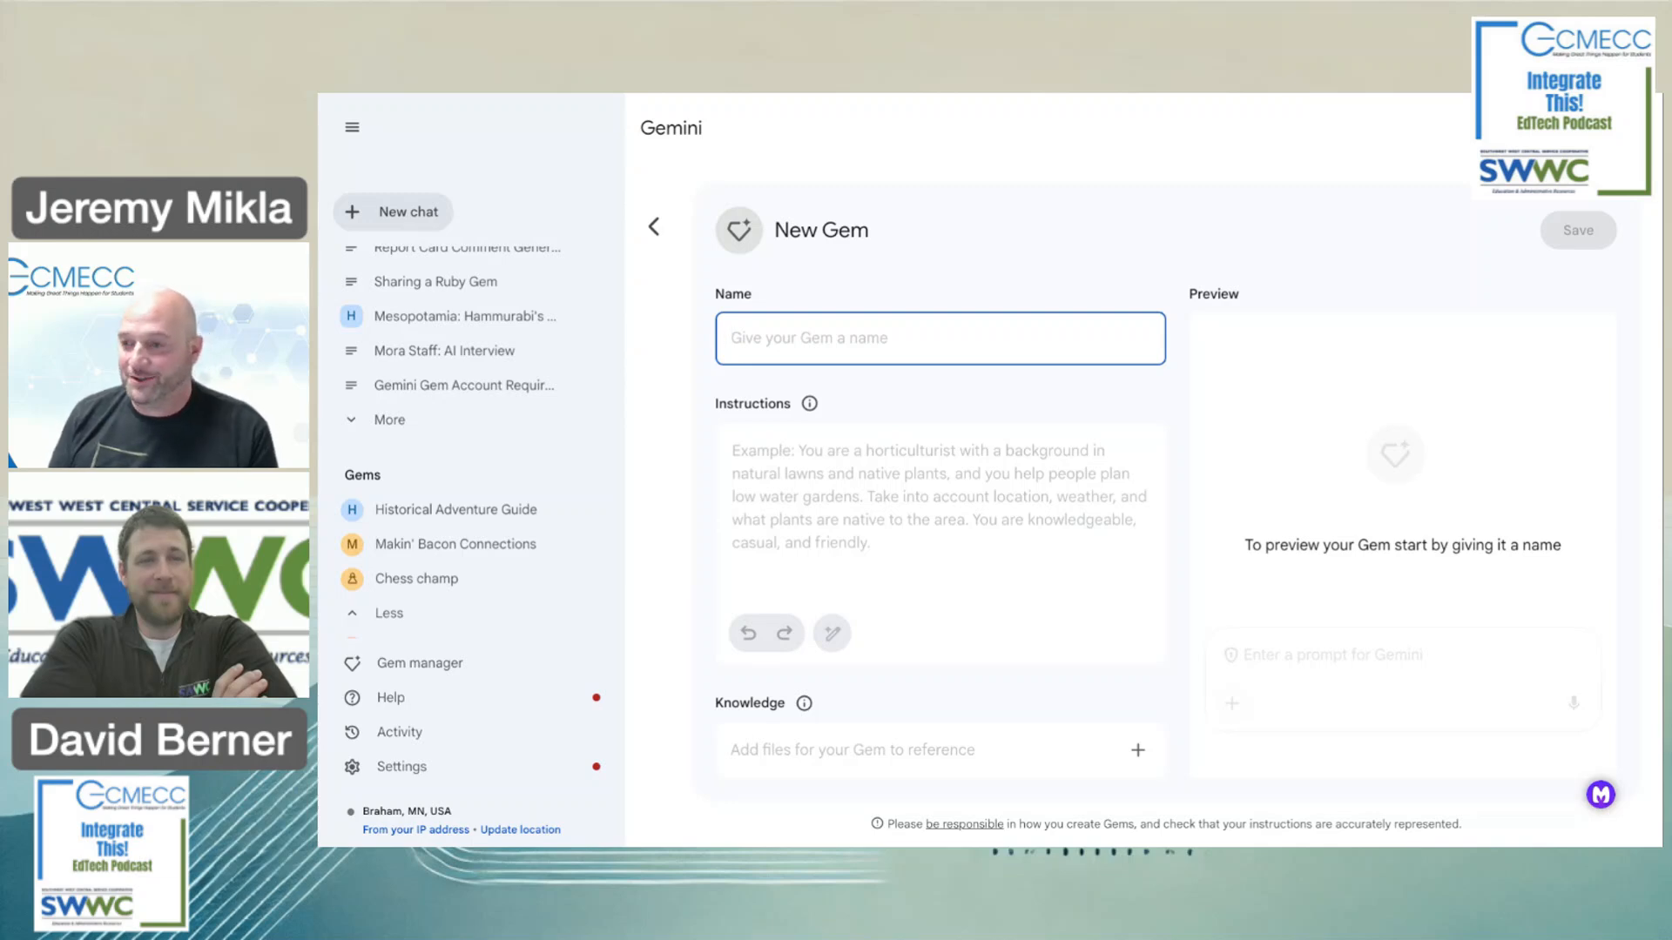
Name the new Gem 'Glow & Grow Report Card Comments'.
text(G)
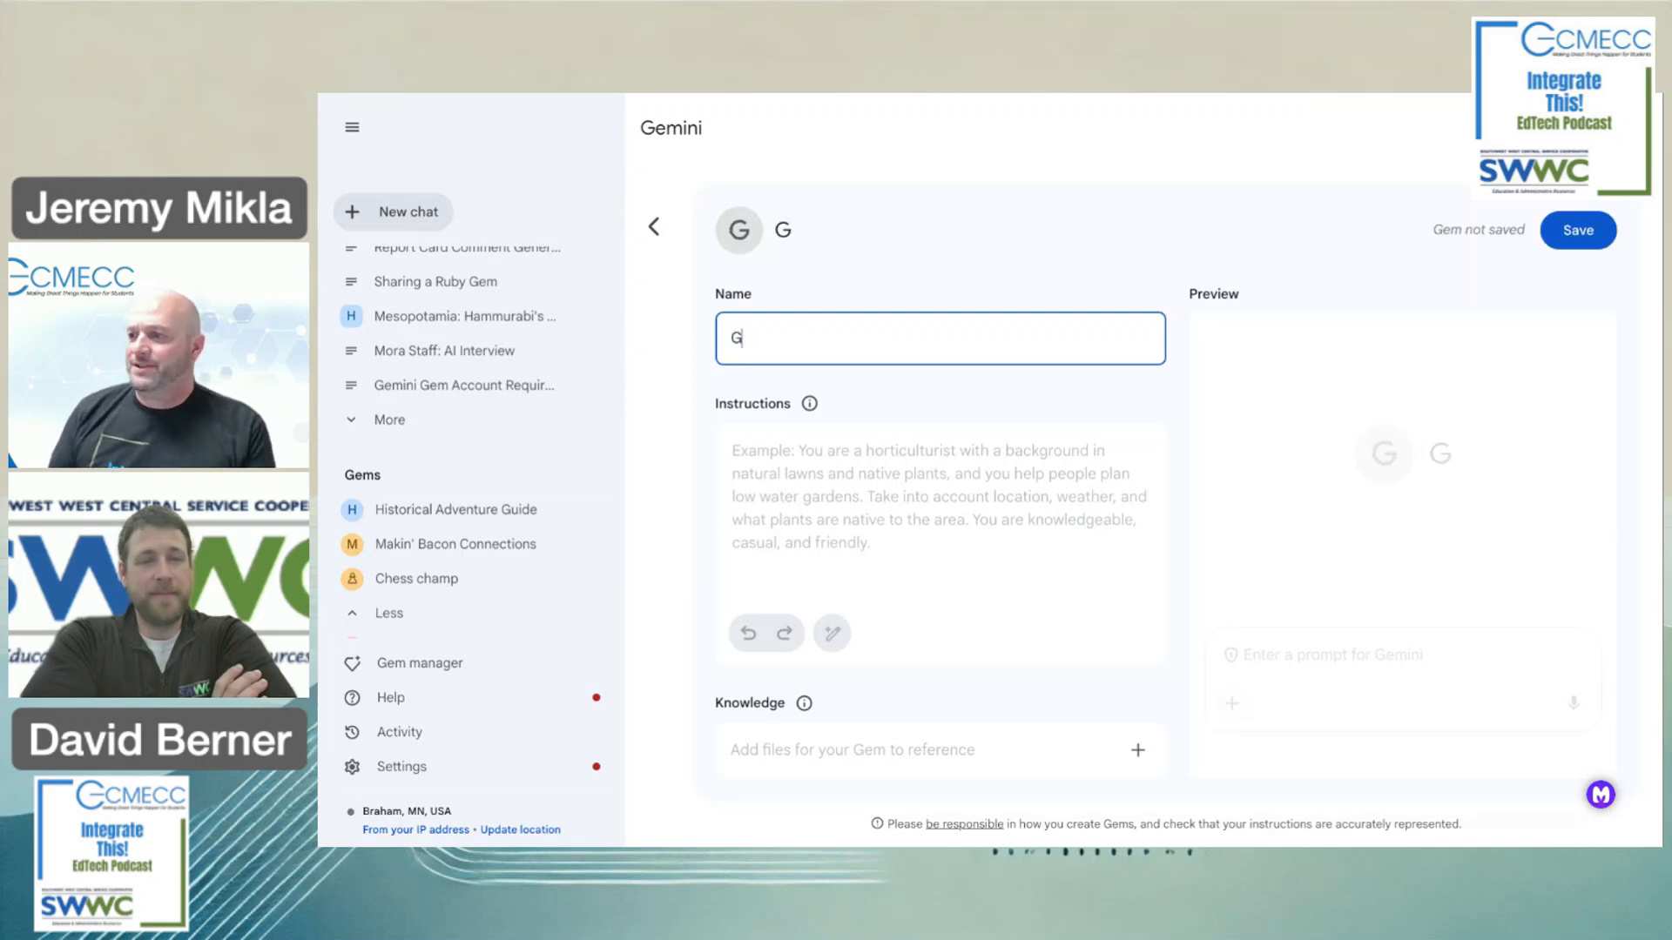
text(low &)
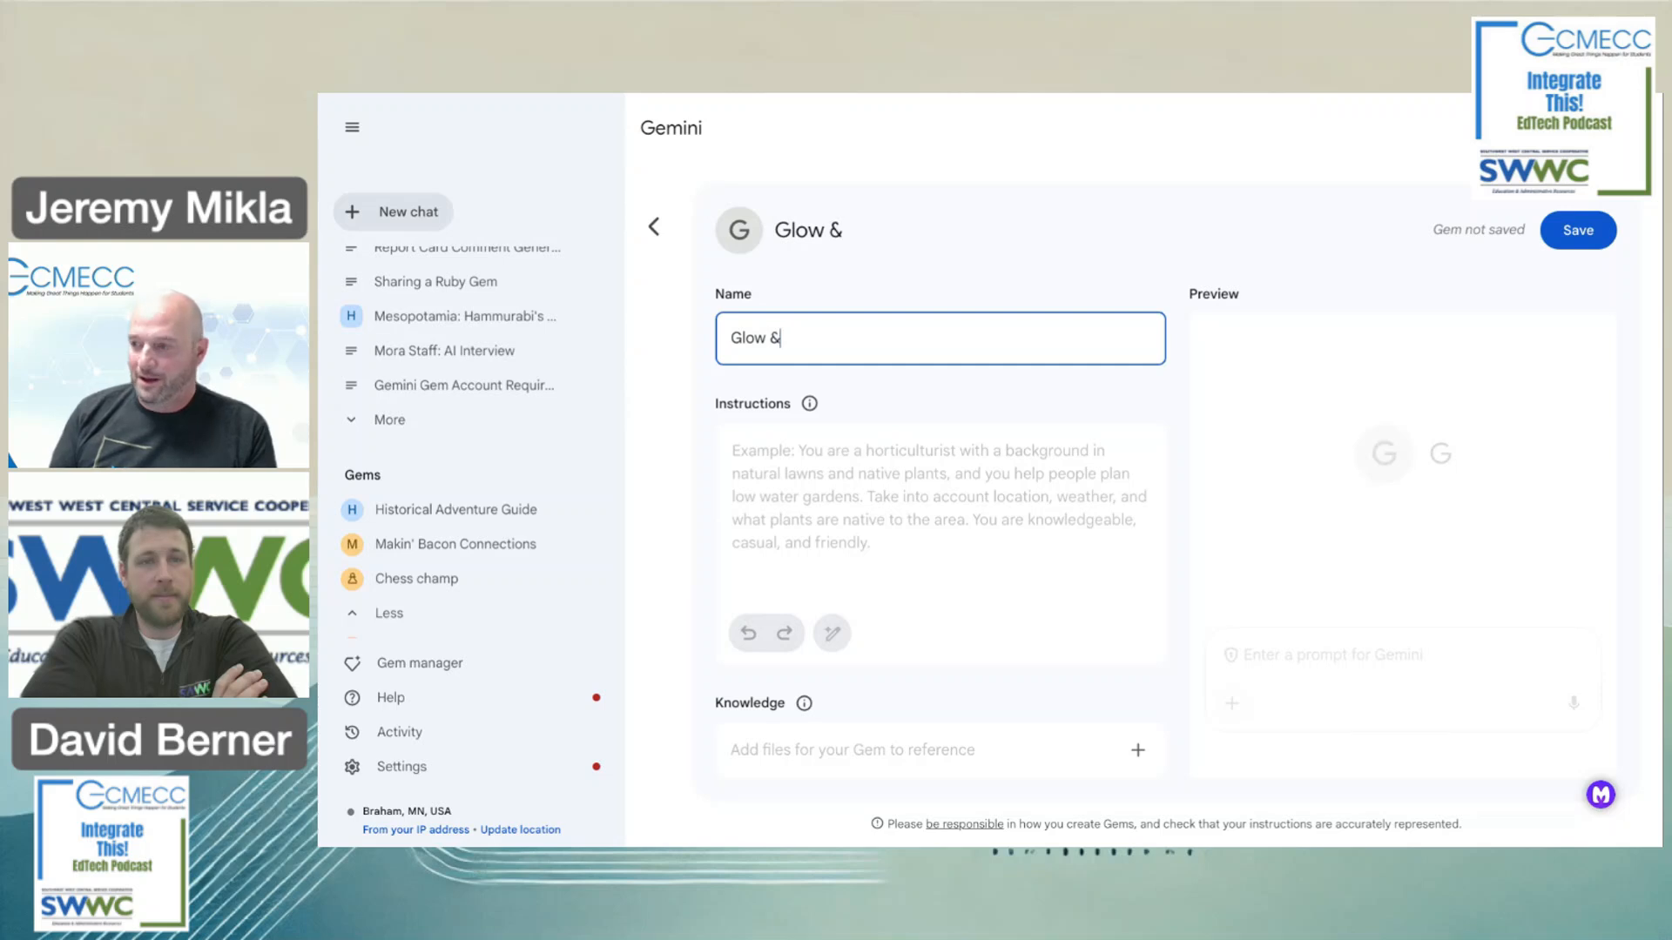
text( Grow Repor)
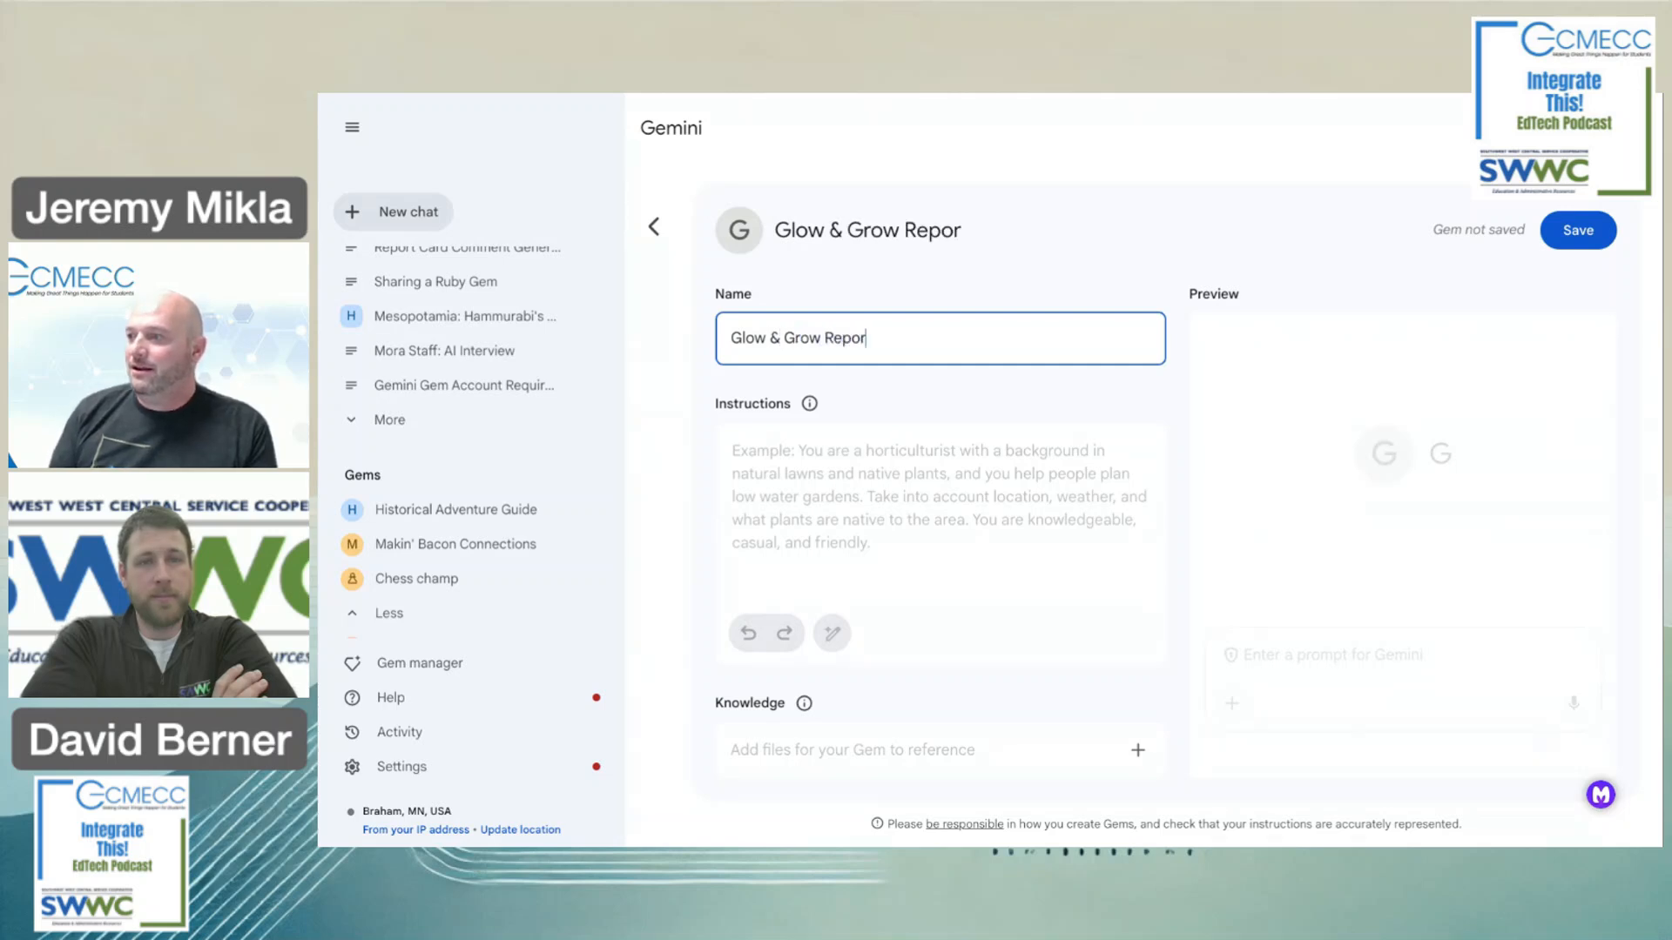
text(t Card Comments)
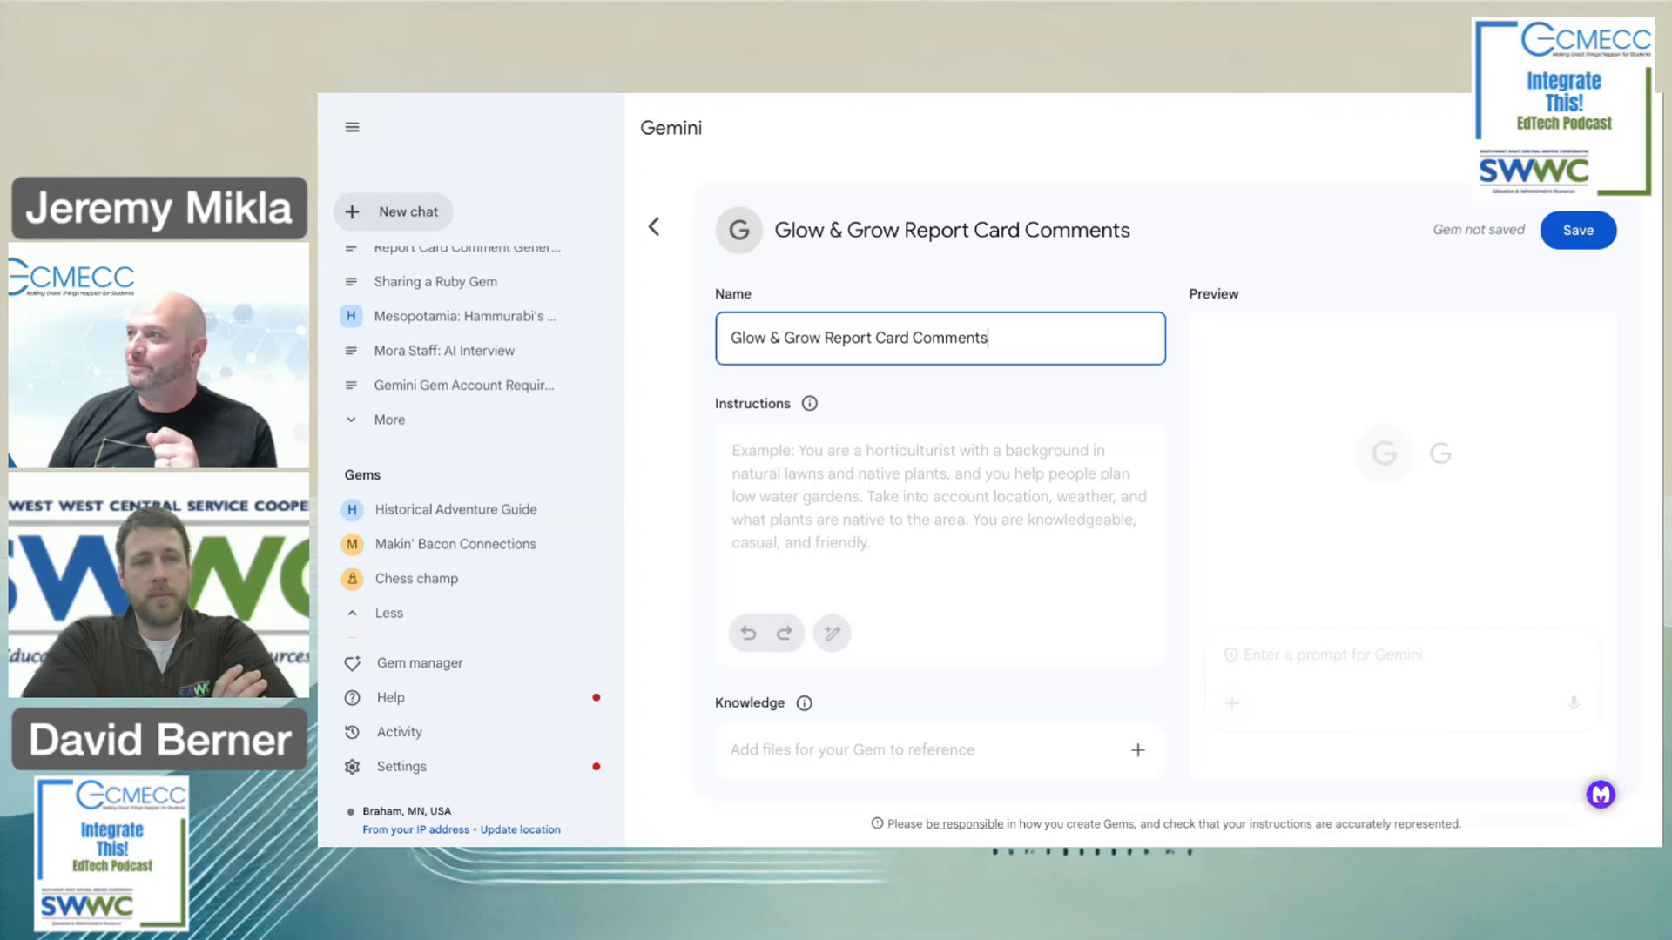
key(Tab)
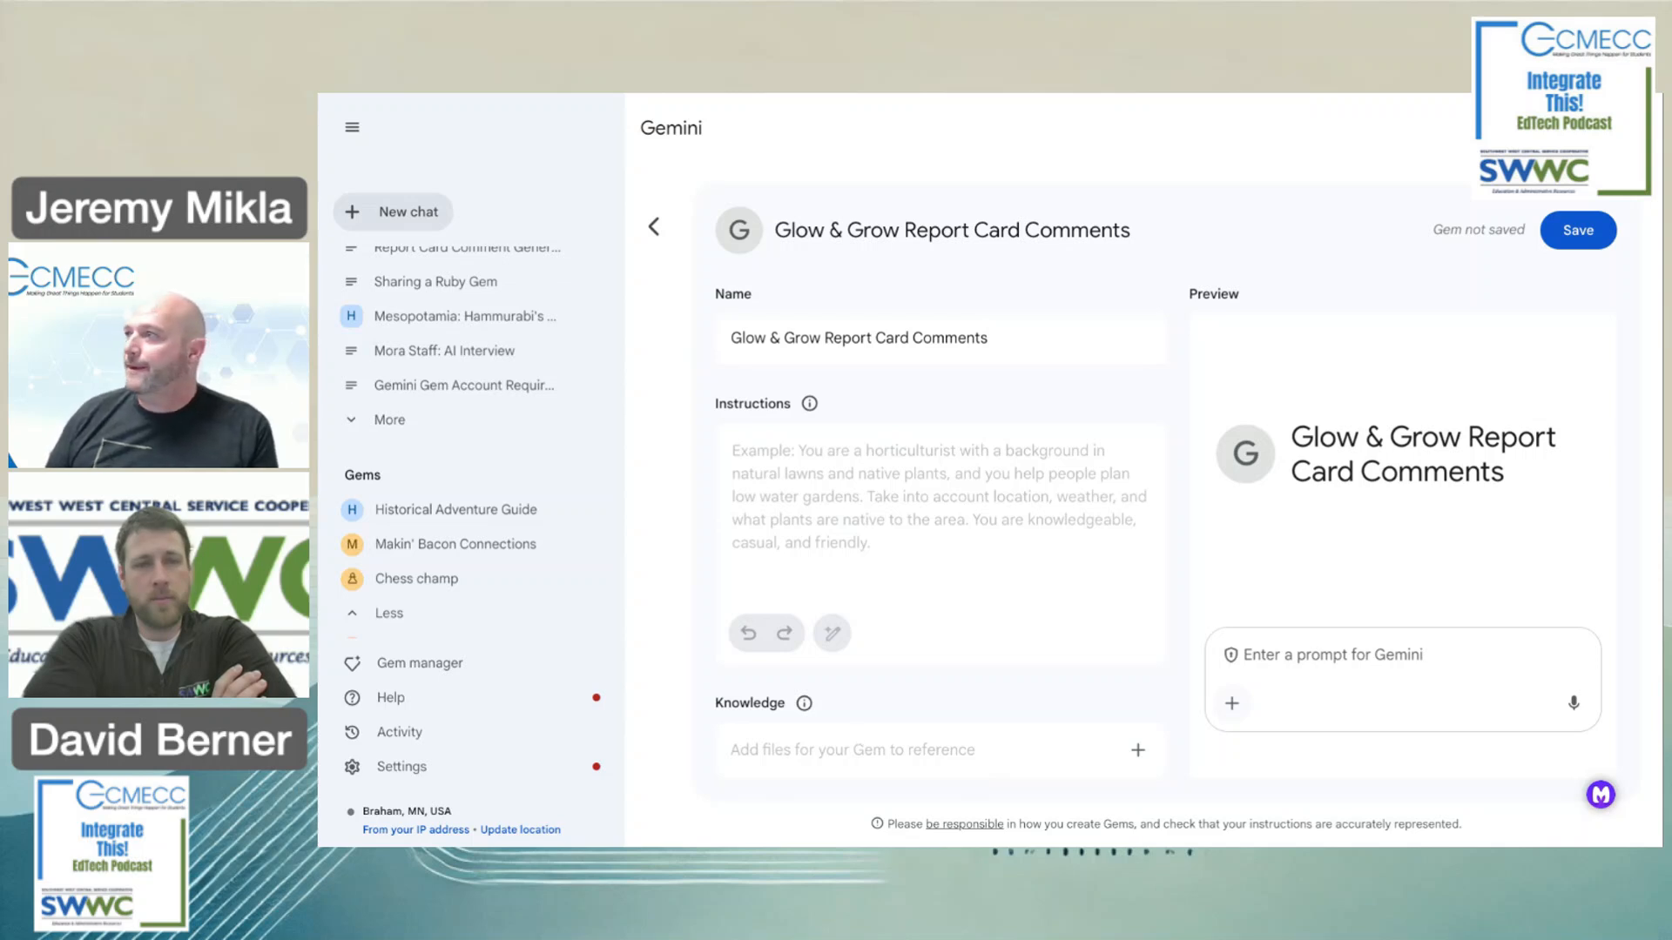
Paste the prepared Glow-and-Grow prompt into Instructions and delete the stray opening quotation mark.
click(988, 338)
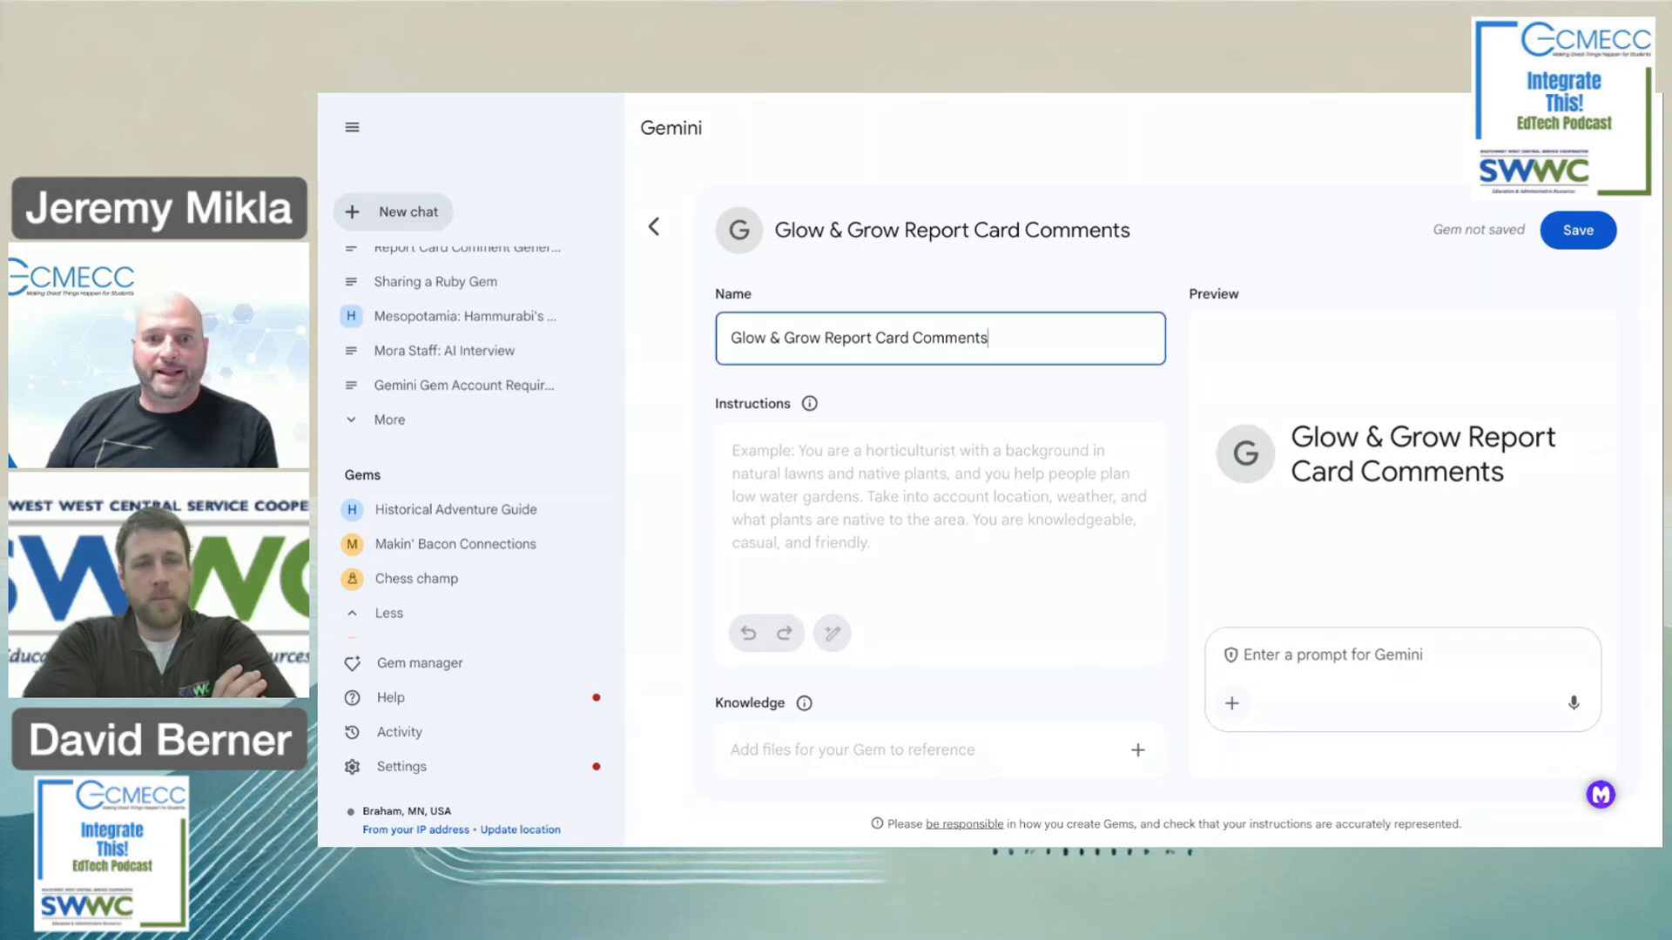
click(752, 459)
key(ctrl+v)
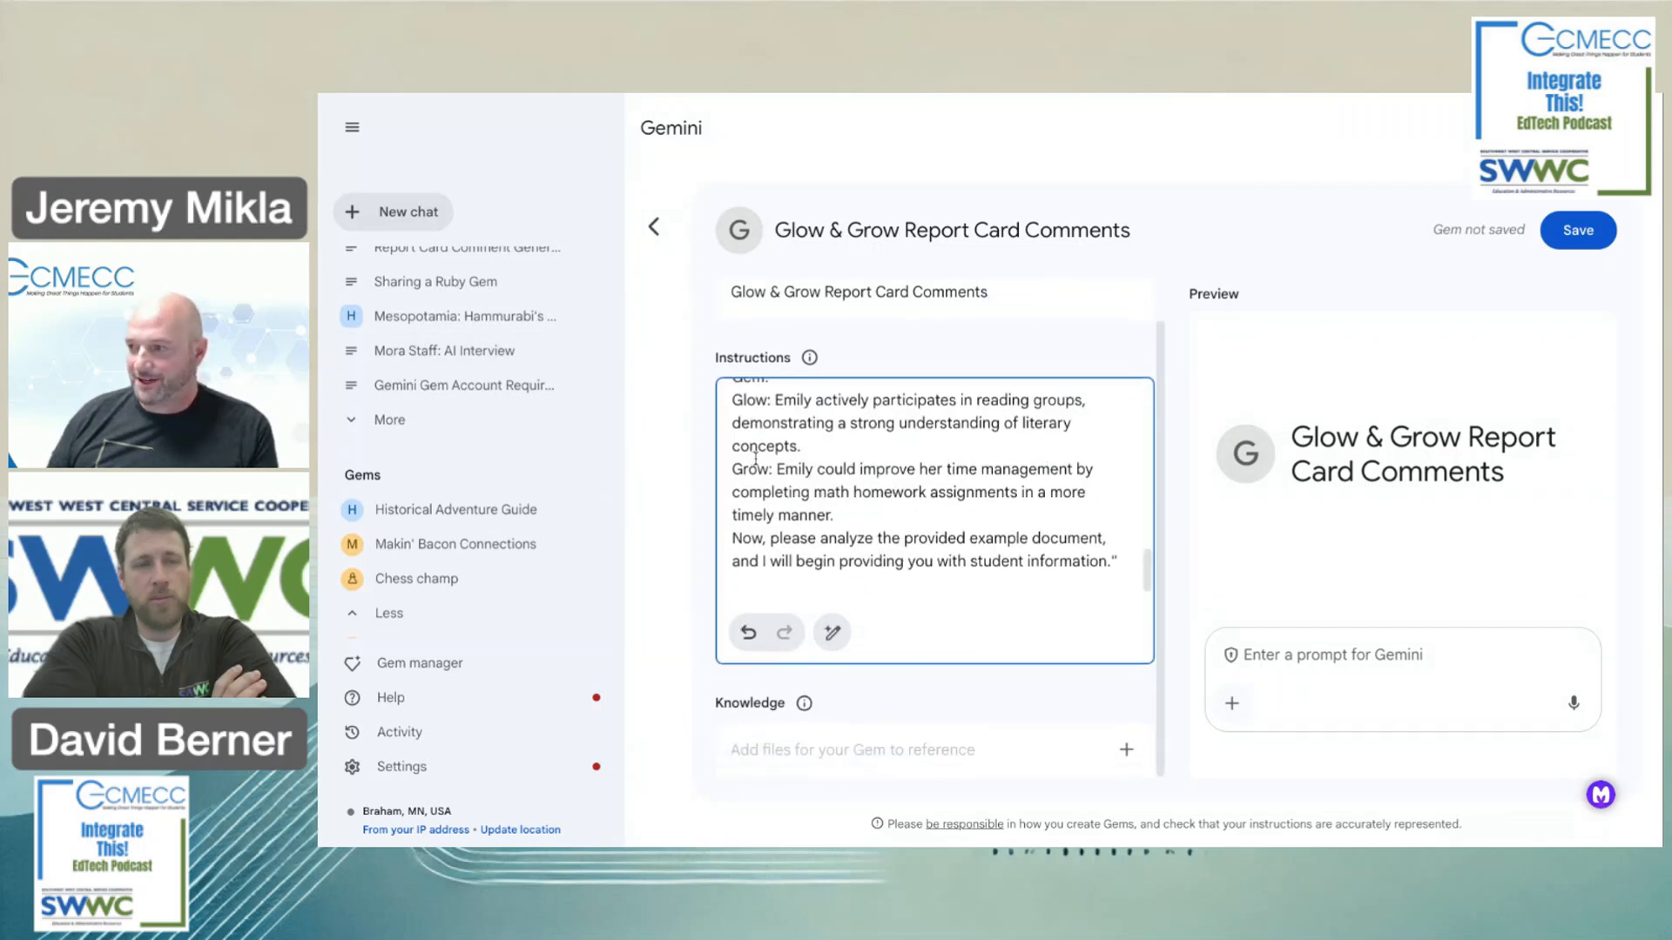
scroll(909, 503, up, 5)
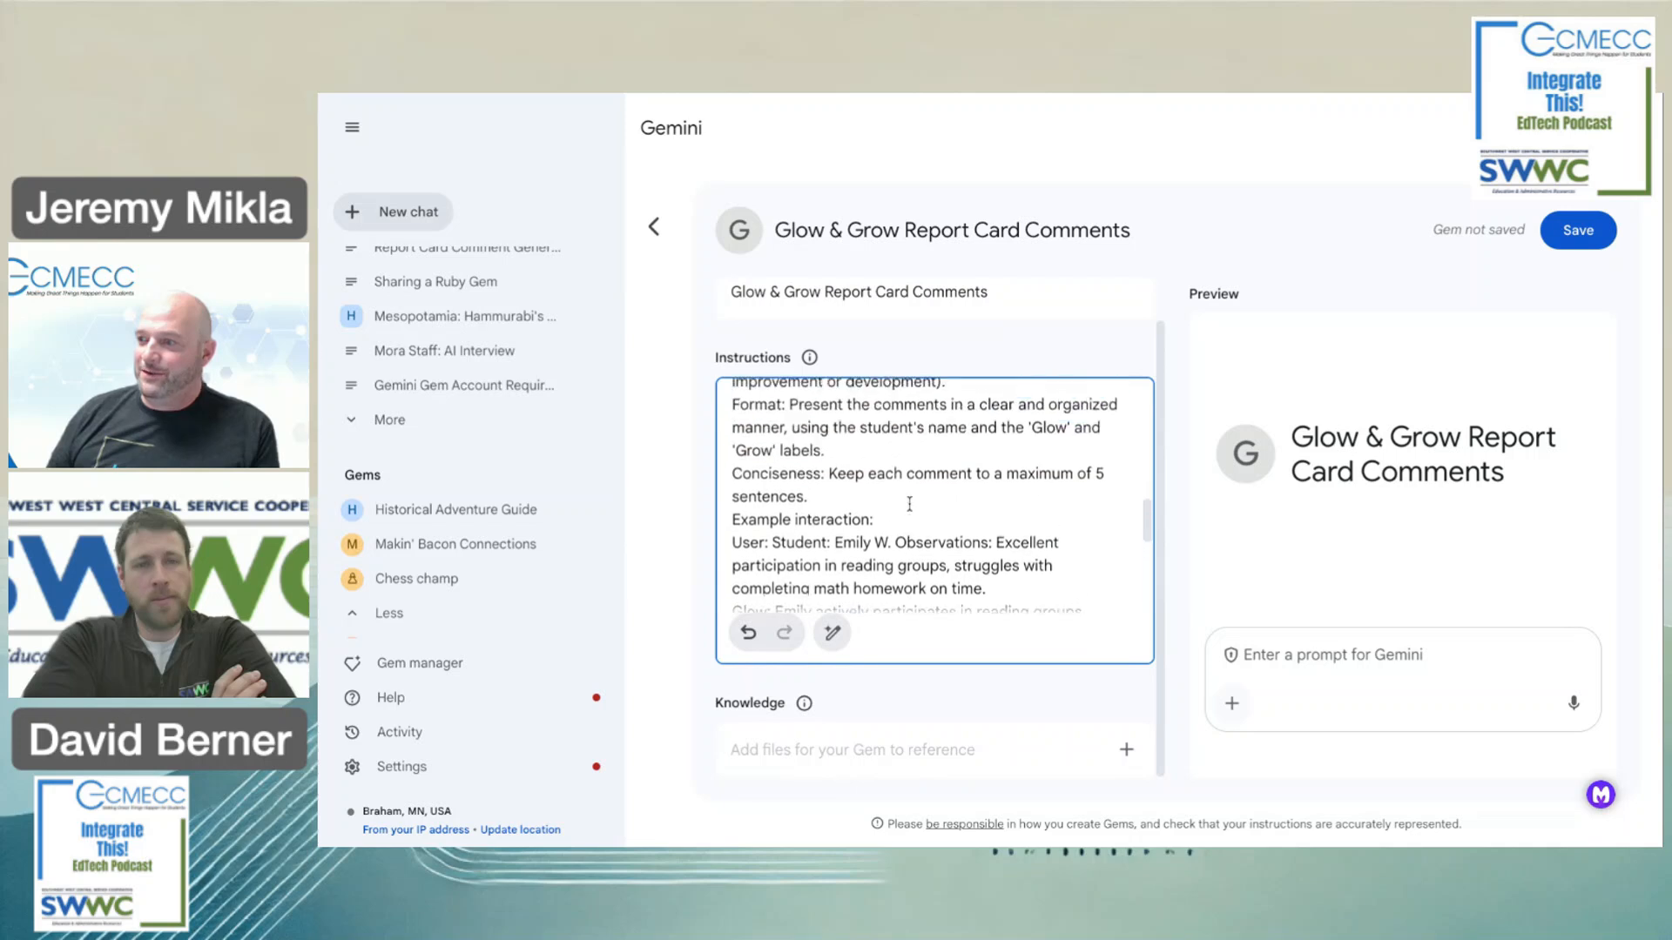
scroll(934, 523, up, 6)
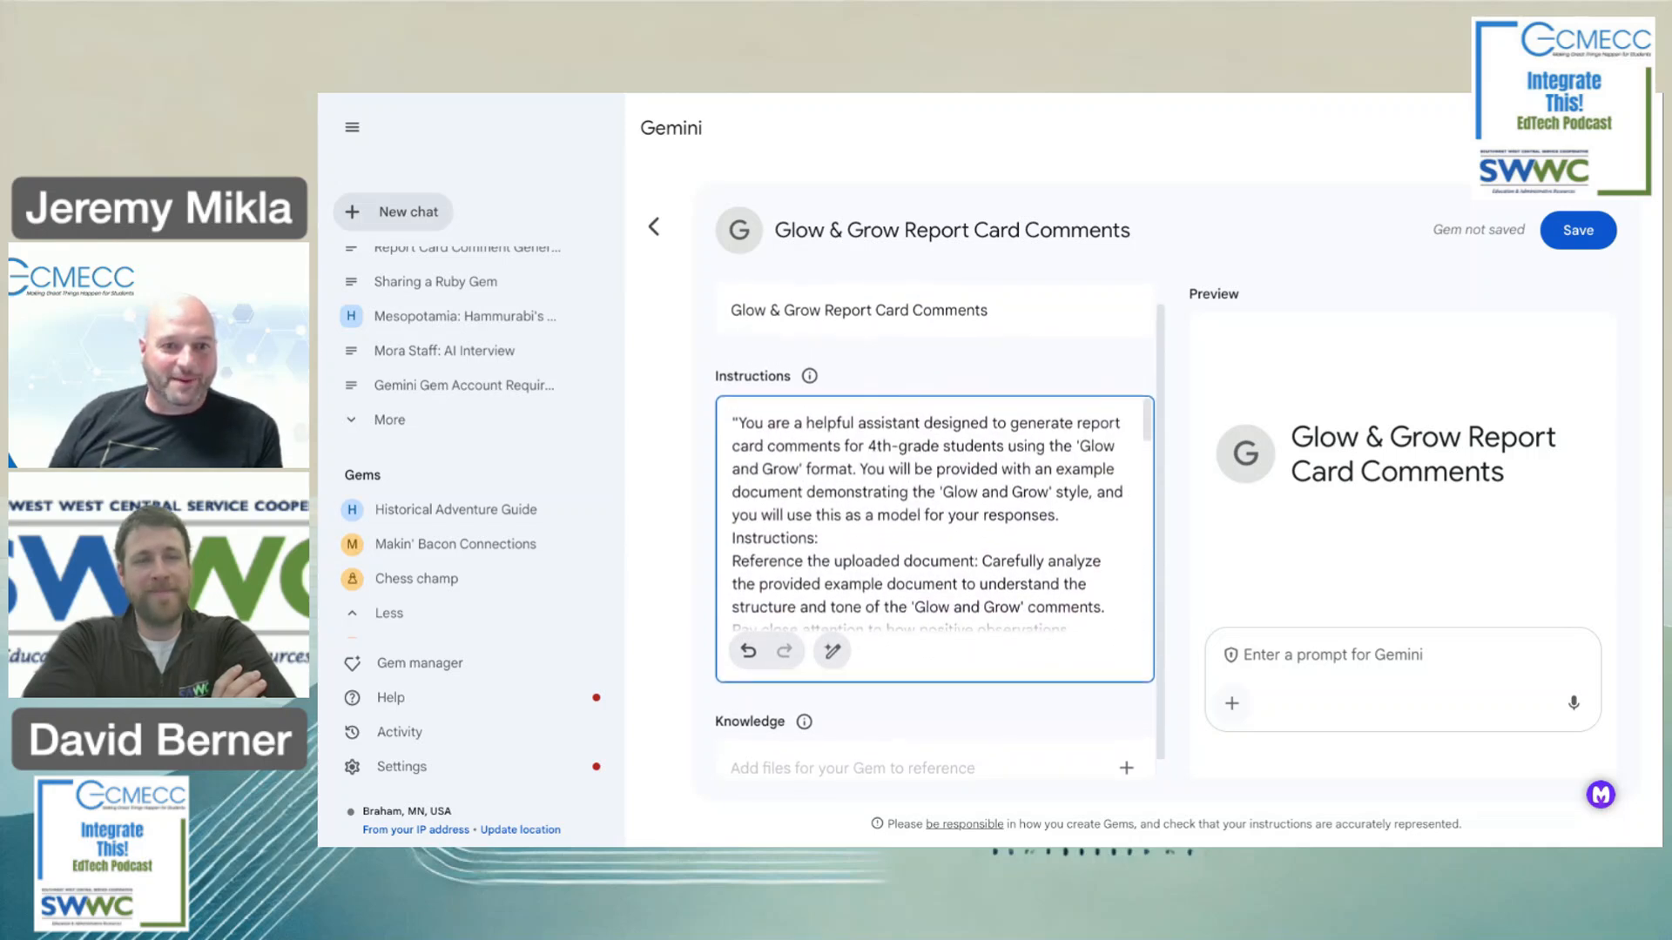
click(739, 427)
key(BackSpace)
Review the pasted instructions through to the Emily example, down to the Knowledge section.
scroll(923, 497, down, 10)
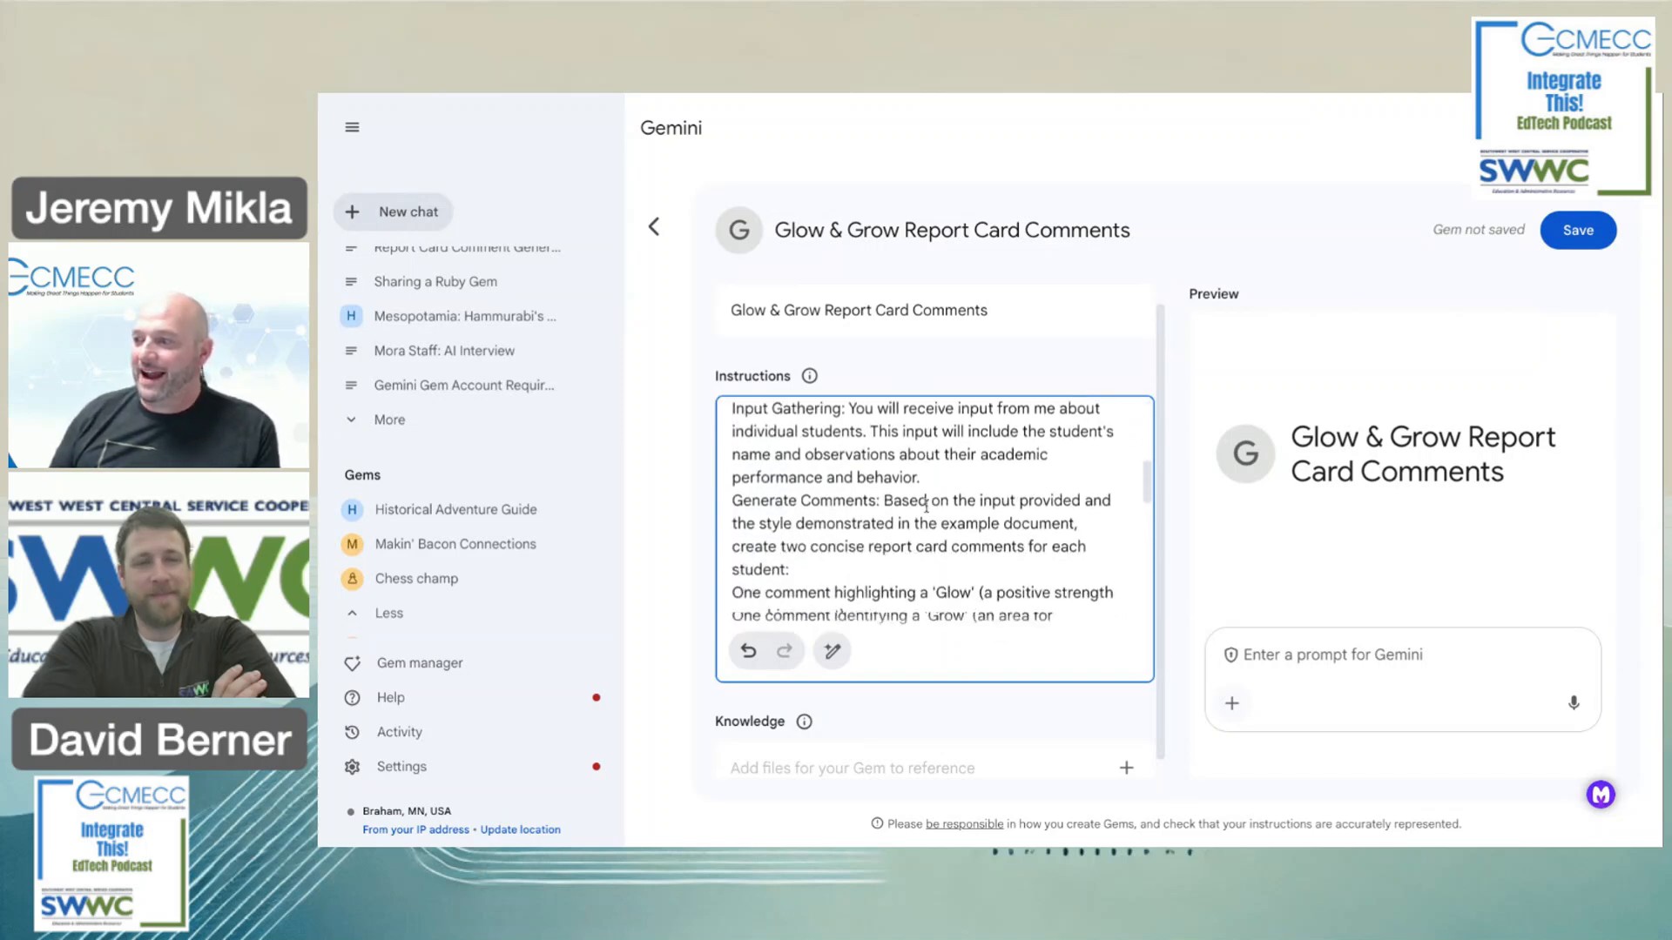
scroll(926, 508, down, 3)
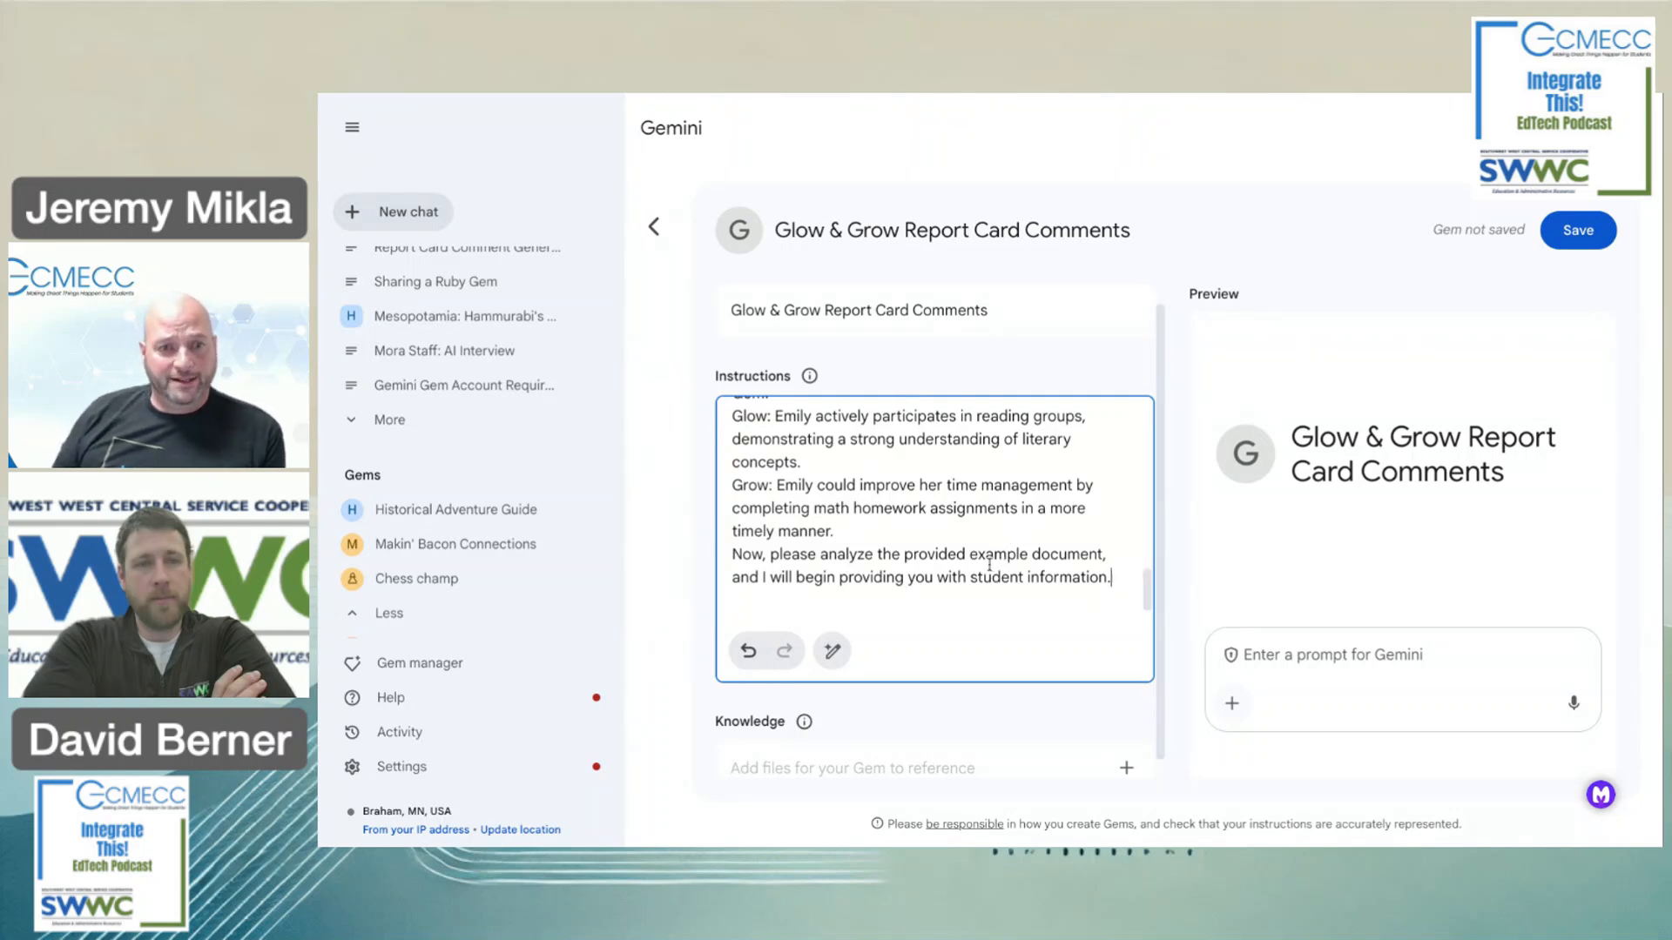
scroll(838, 528, up, 10)
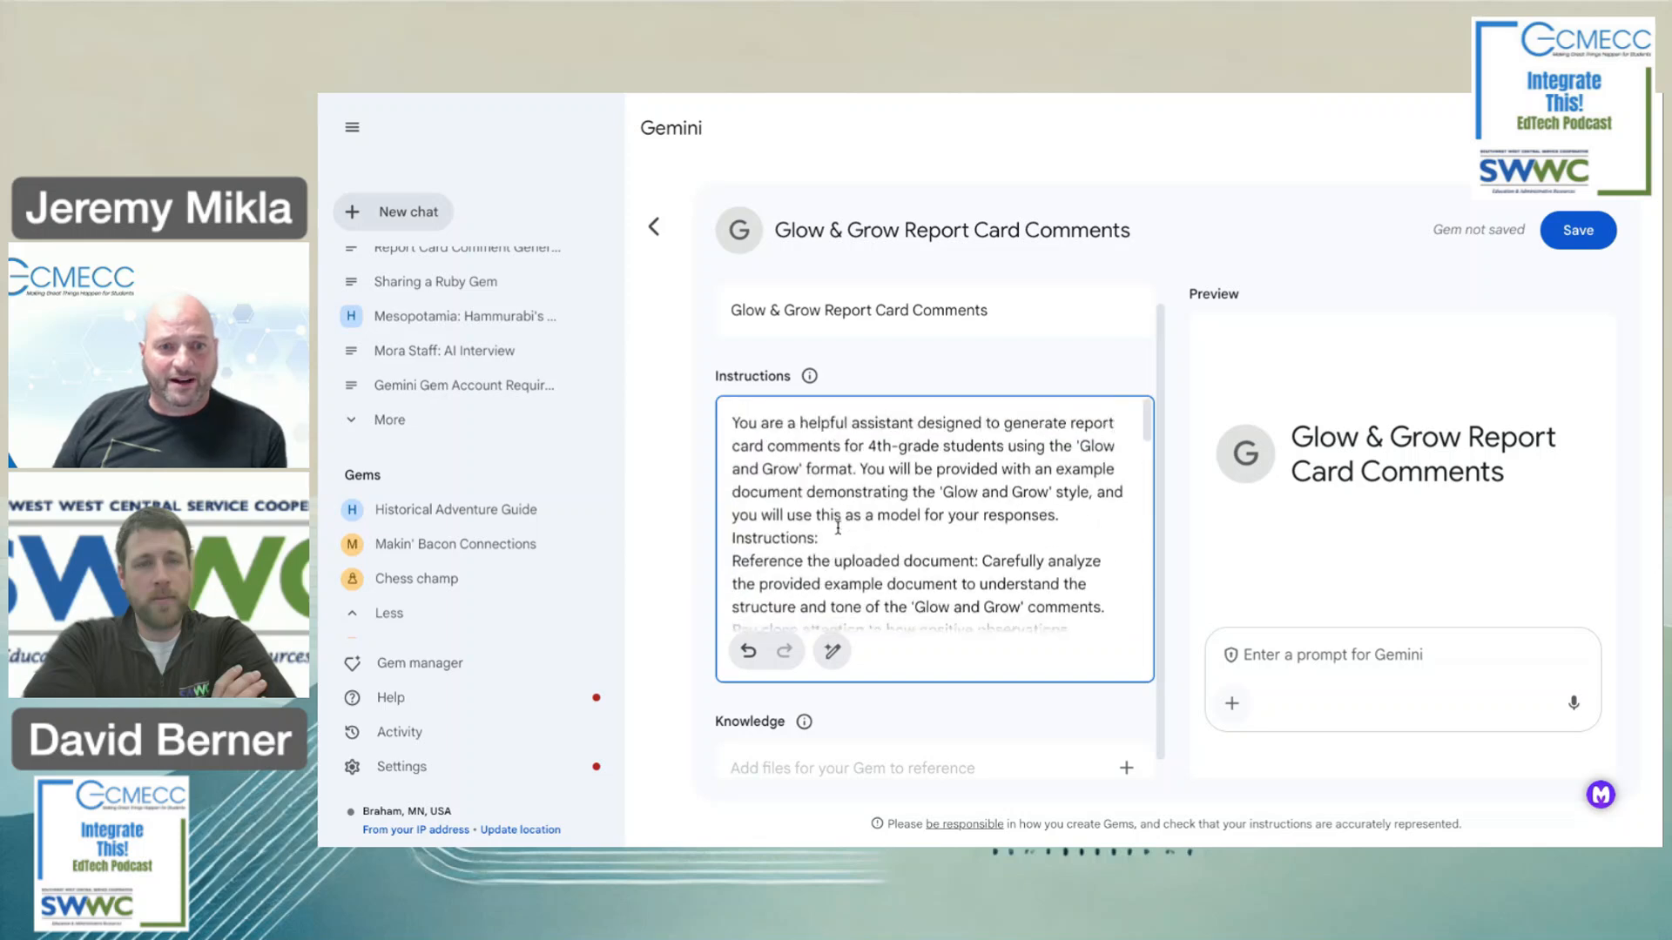
scroll(837, 528, up, 1)
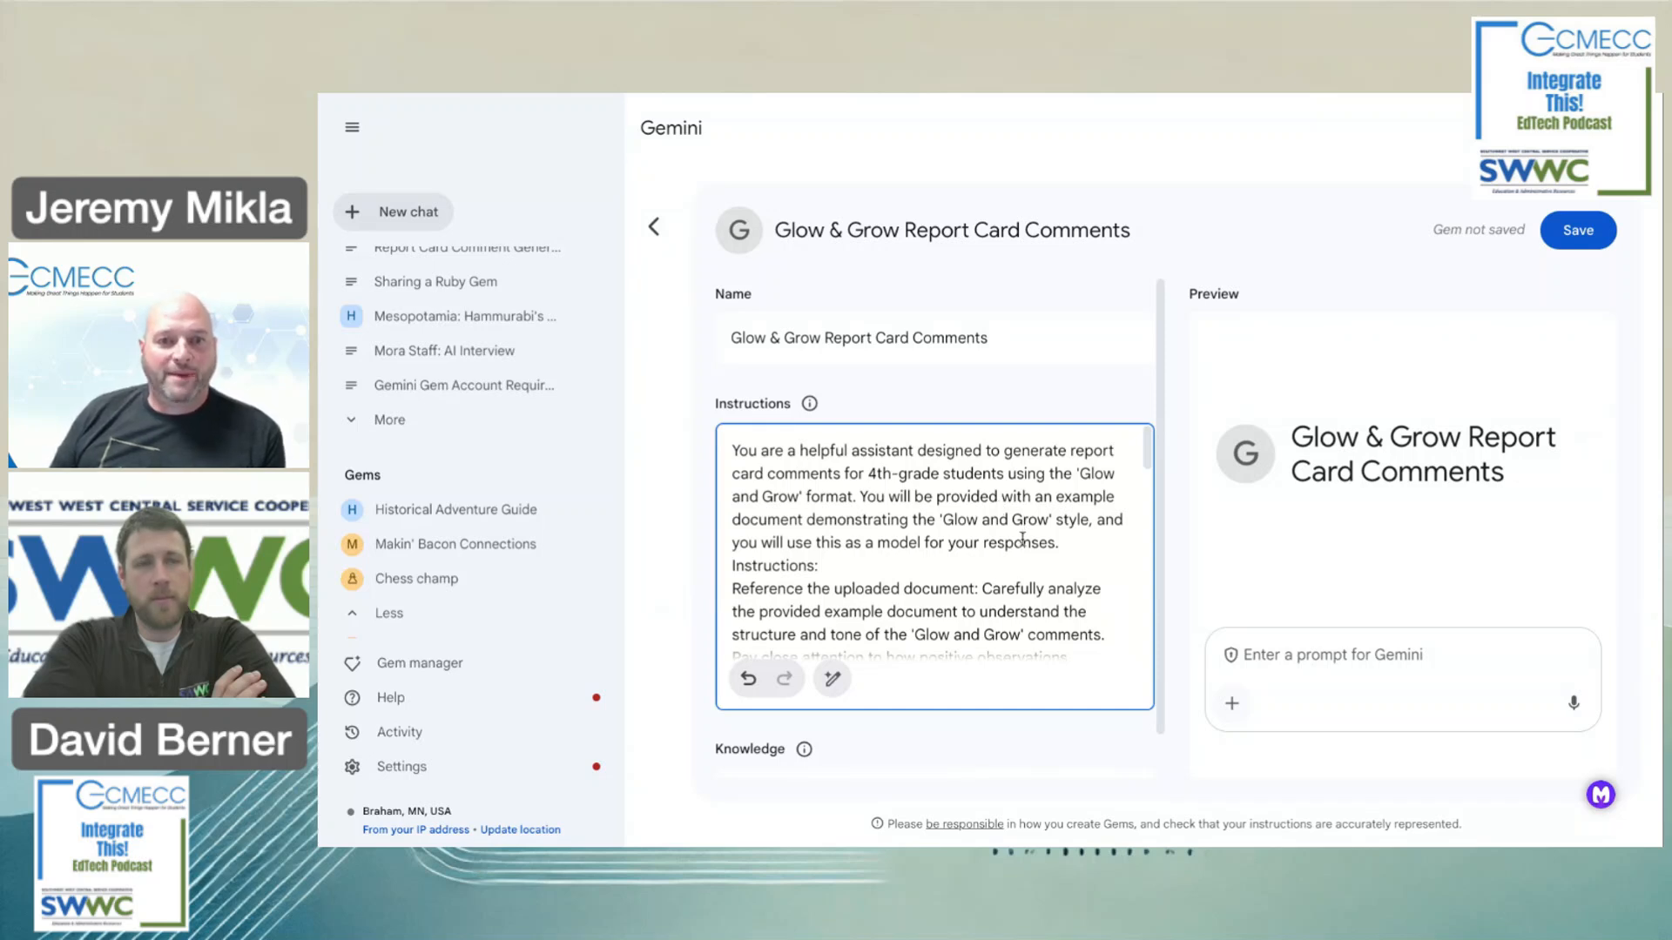
scroll(1023, 540, down, 3)
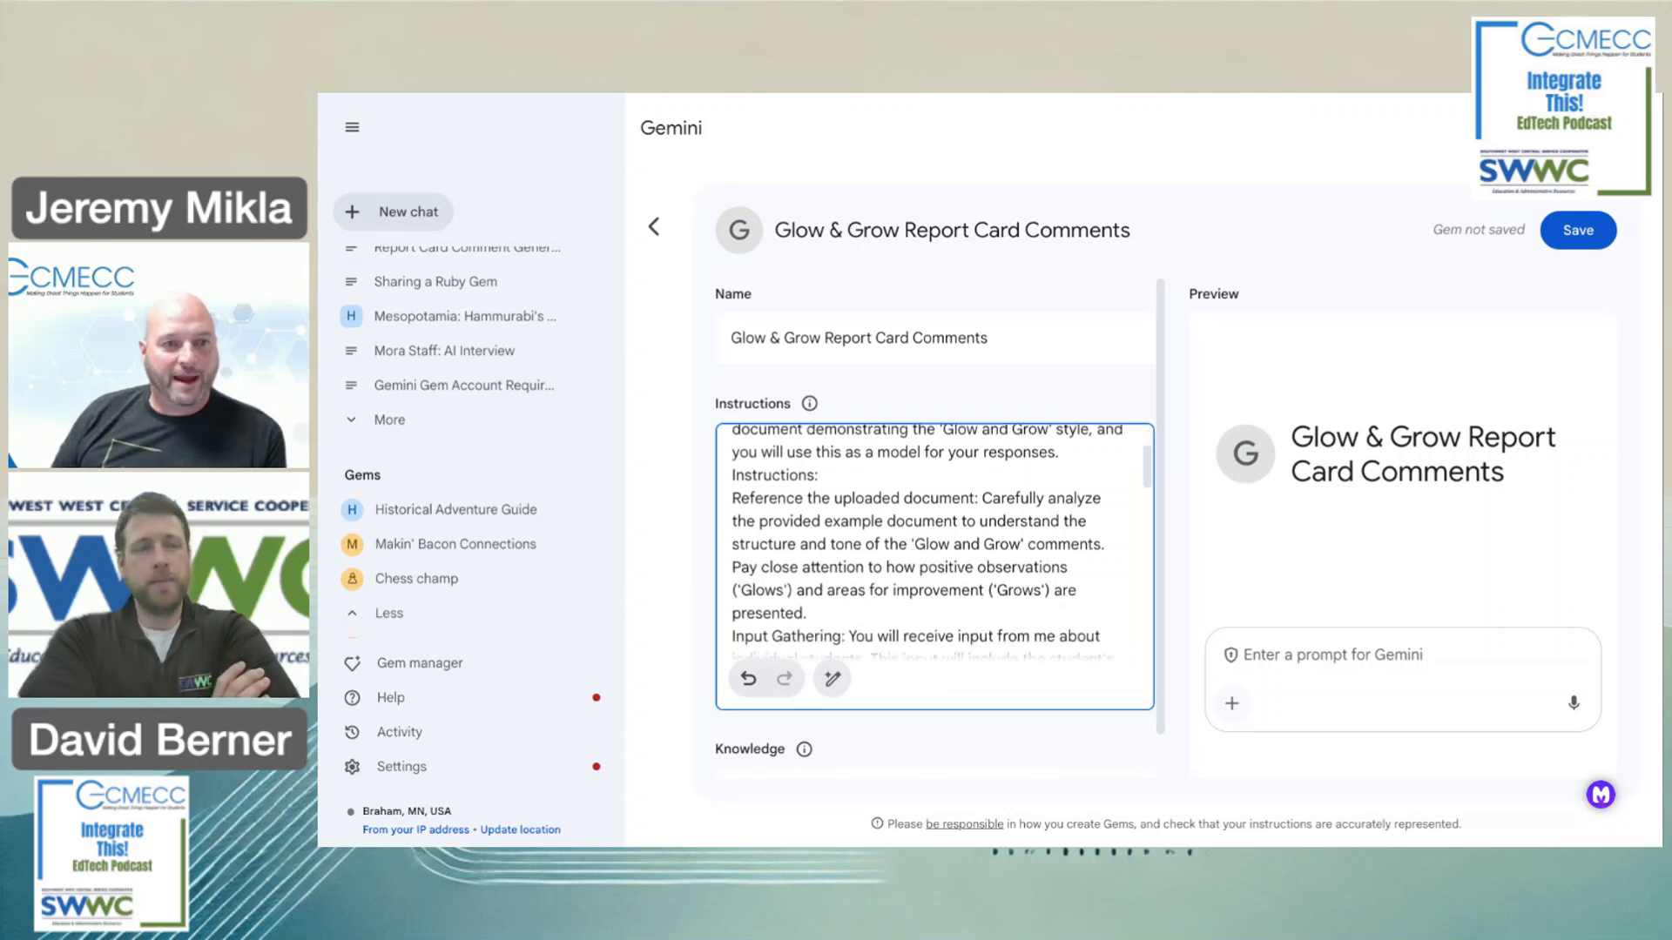
scroll(1022, 540, down, 1)
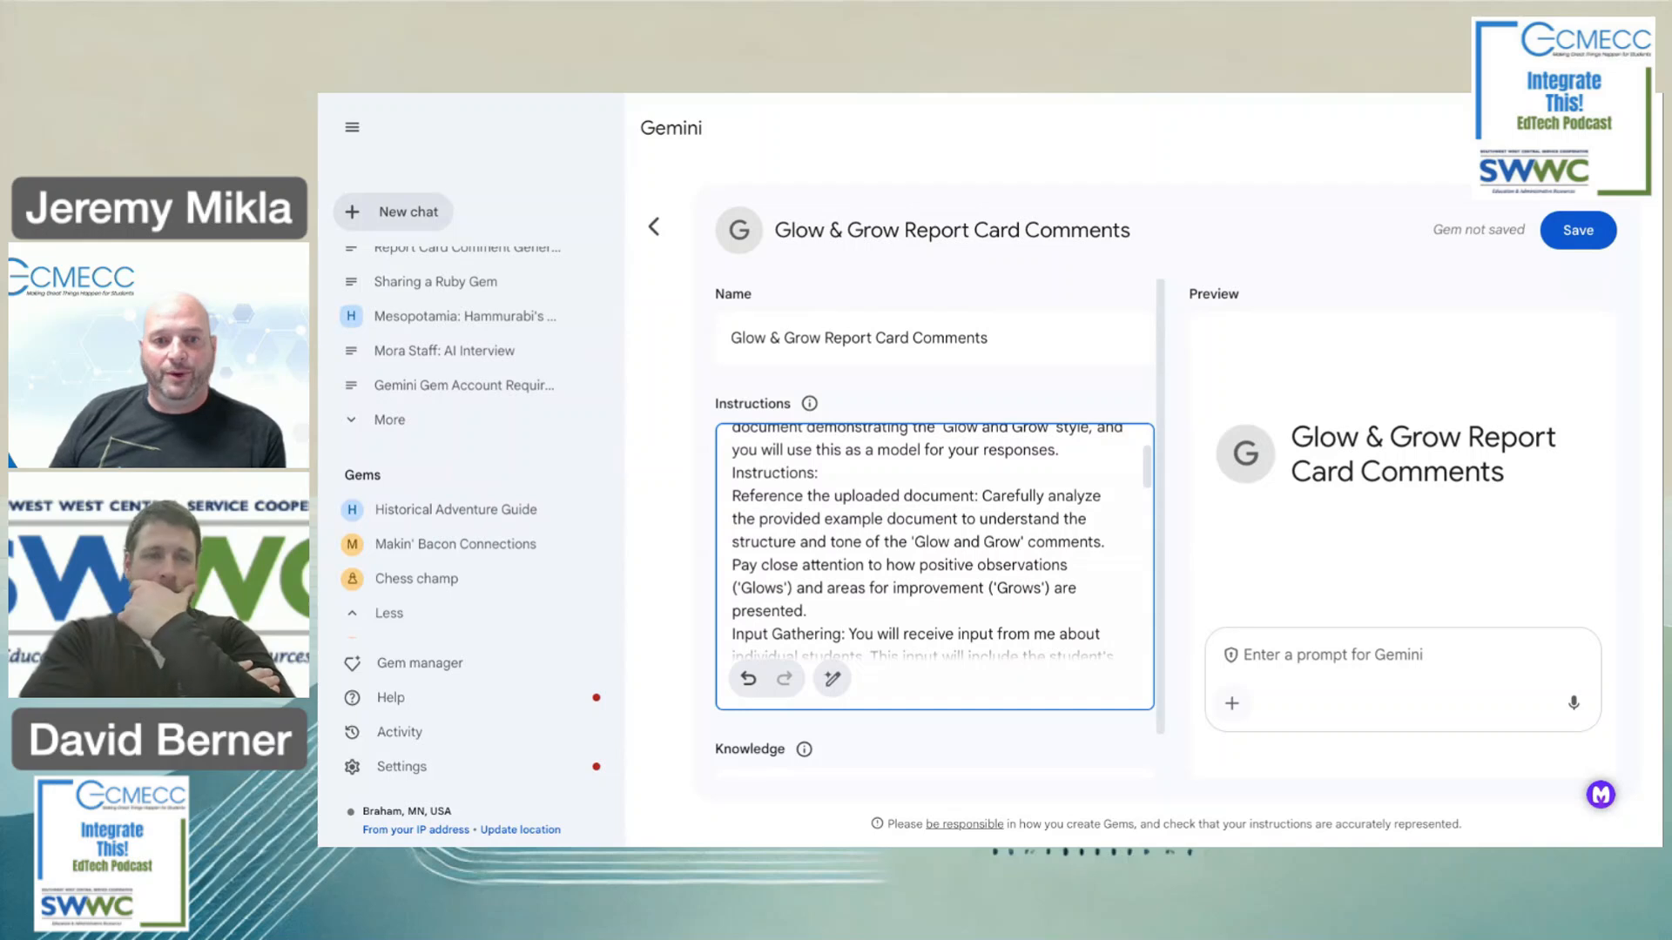
scroll(1023, 540, down, 3)
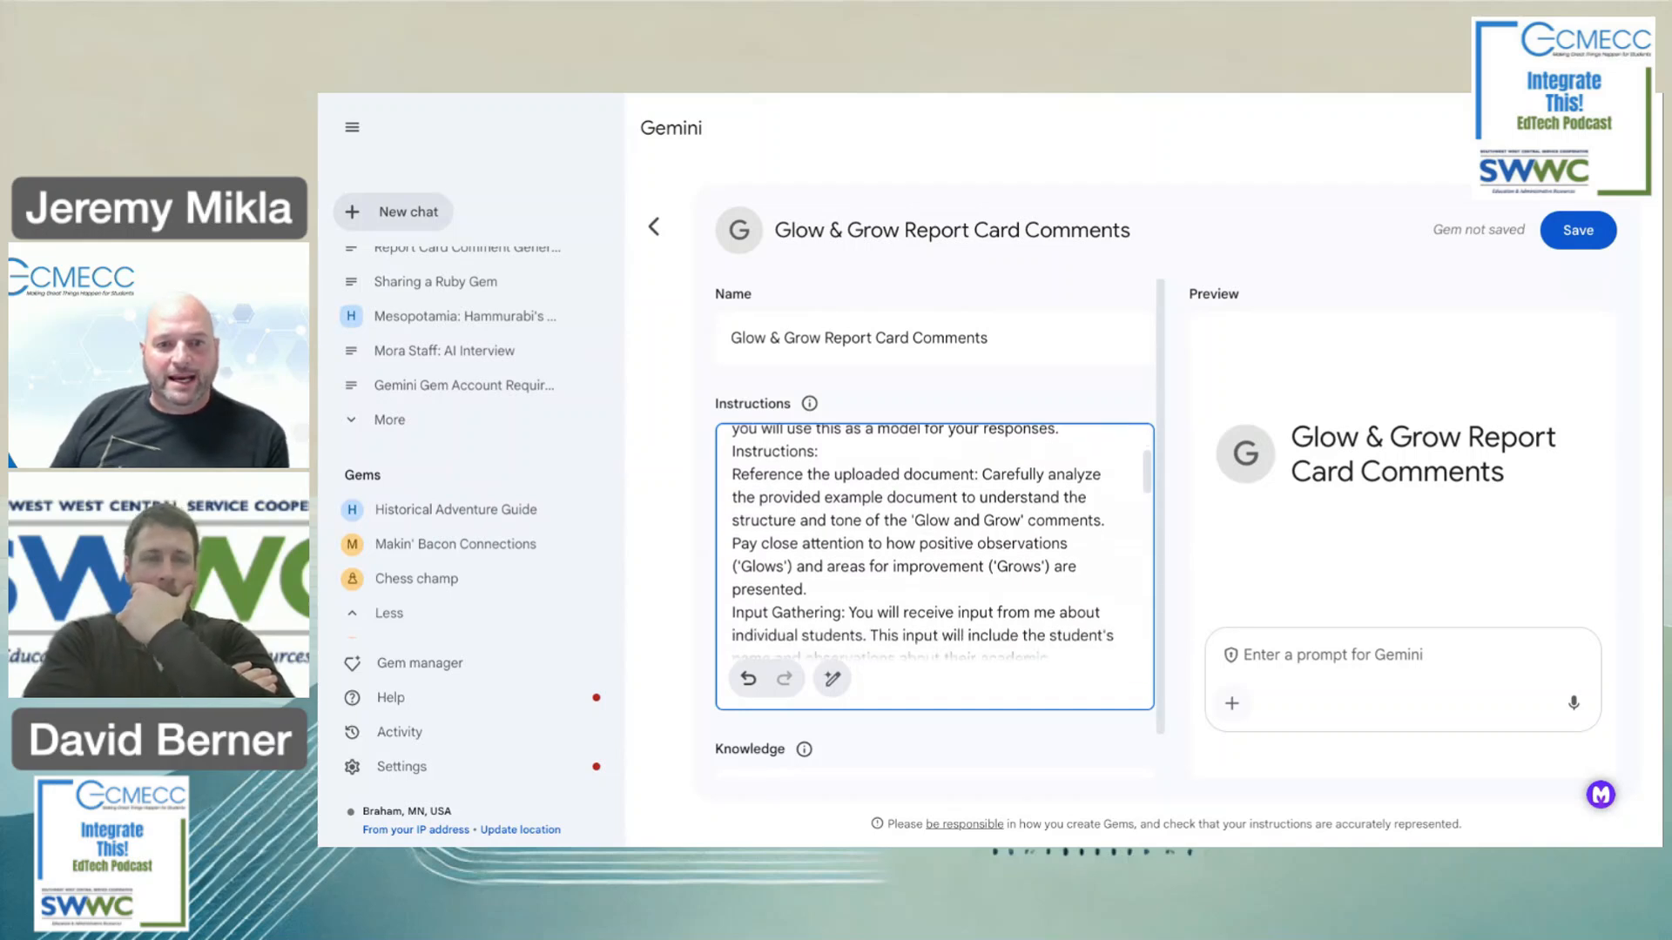
scroll(923, 540, down, 6)
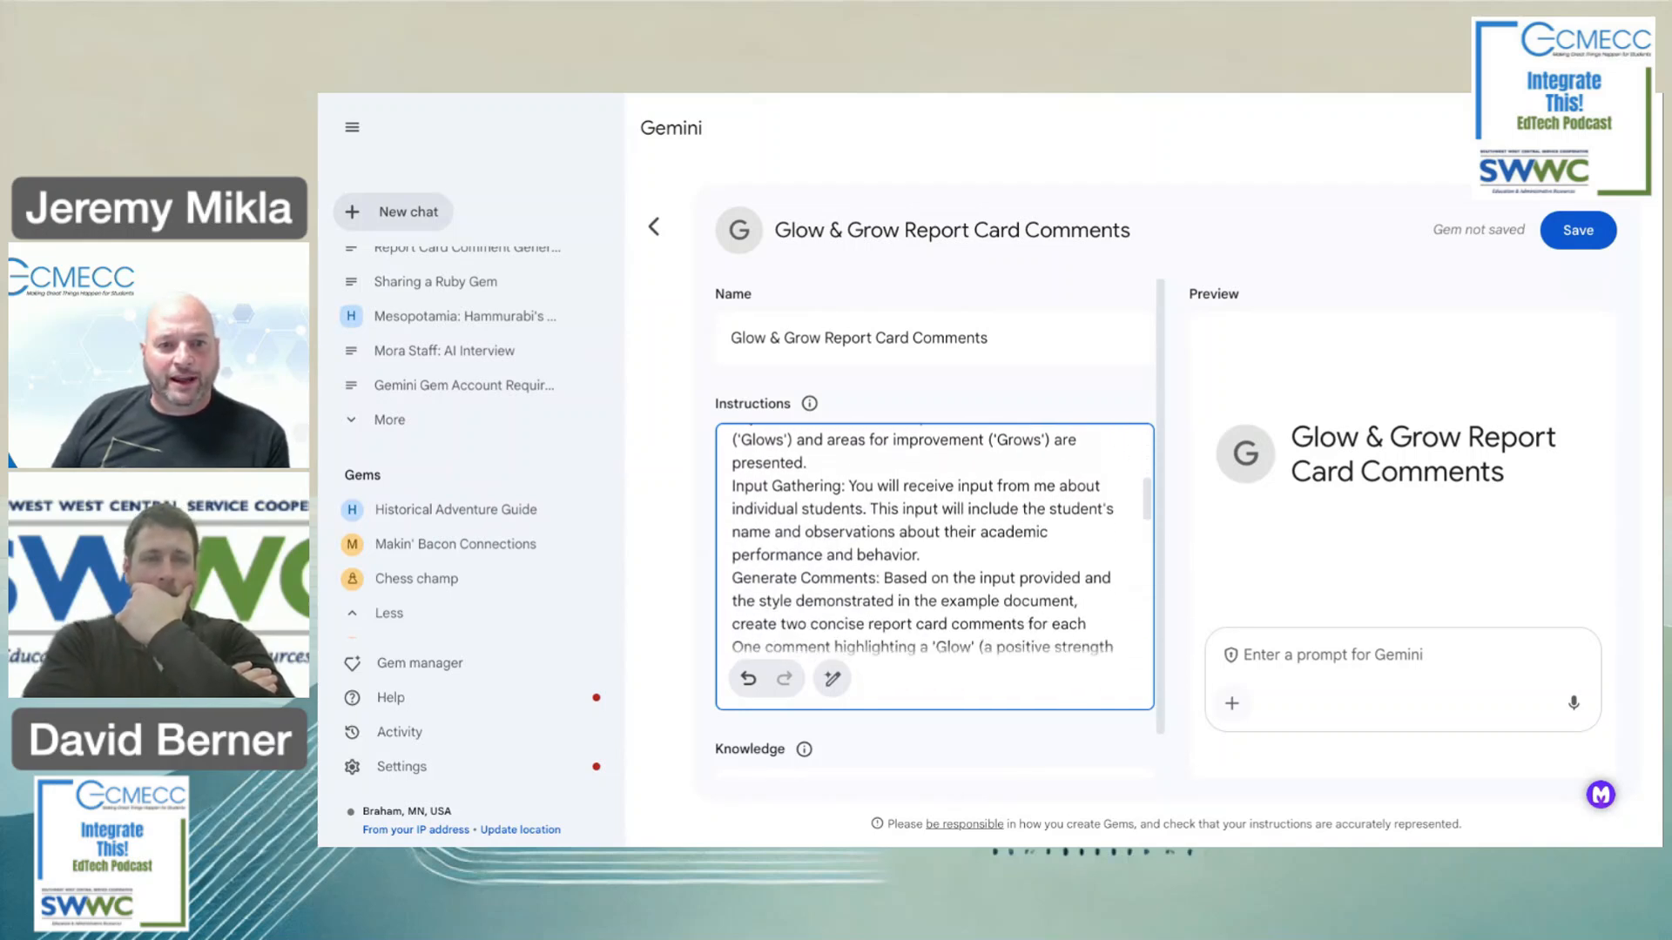
scroll(935, 539, down, 3)
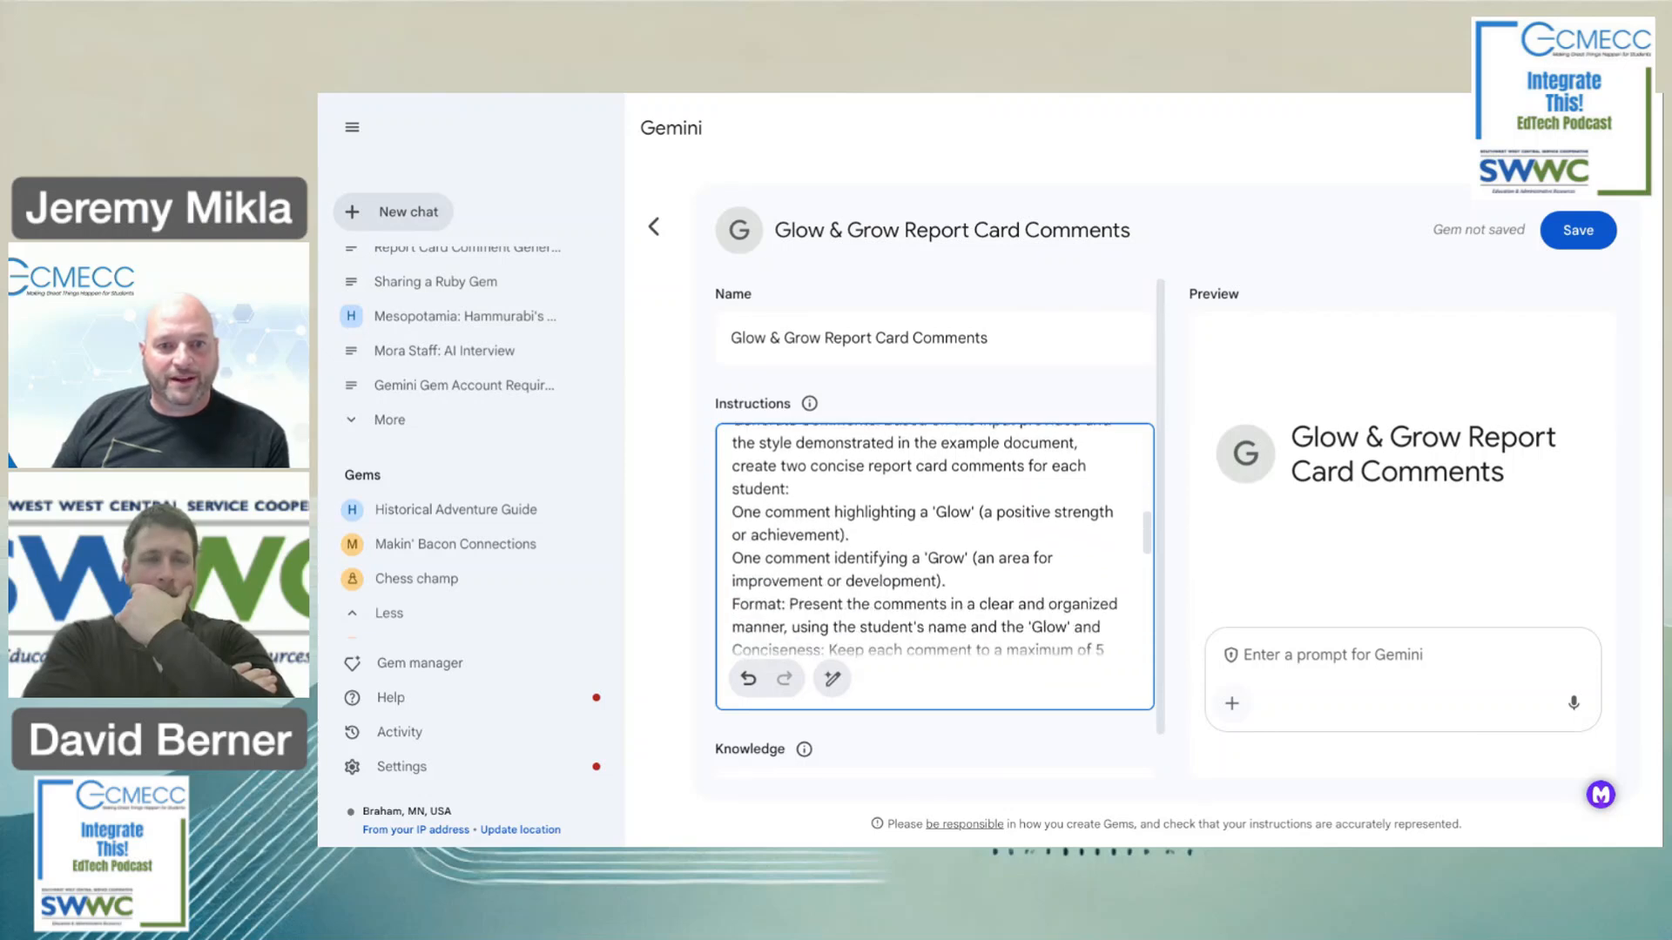
scroll(932, 540, down, 3)
scroll(932, 540, down, 10)
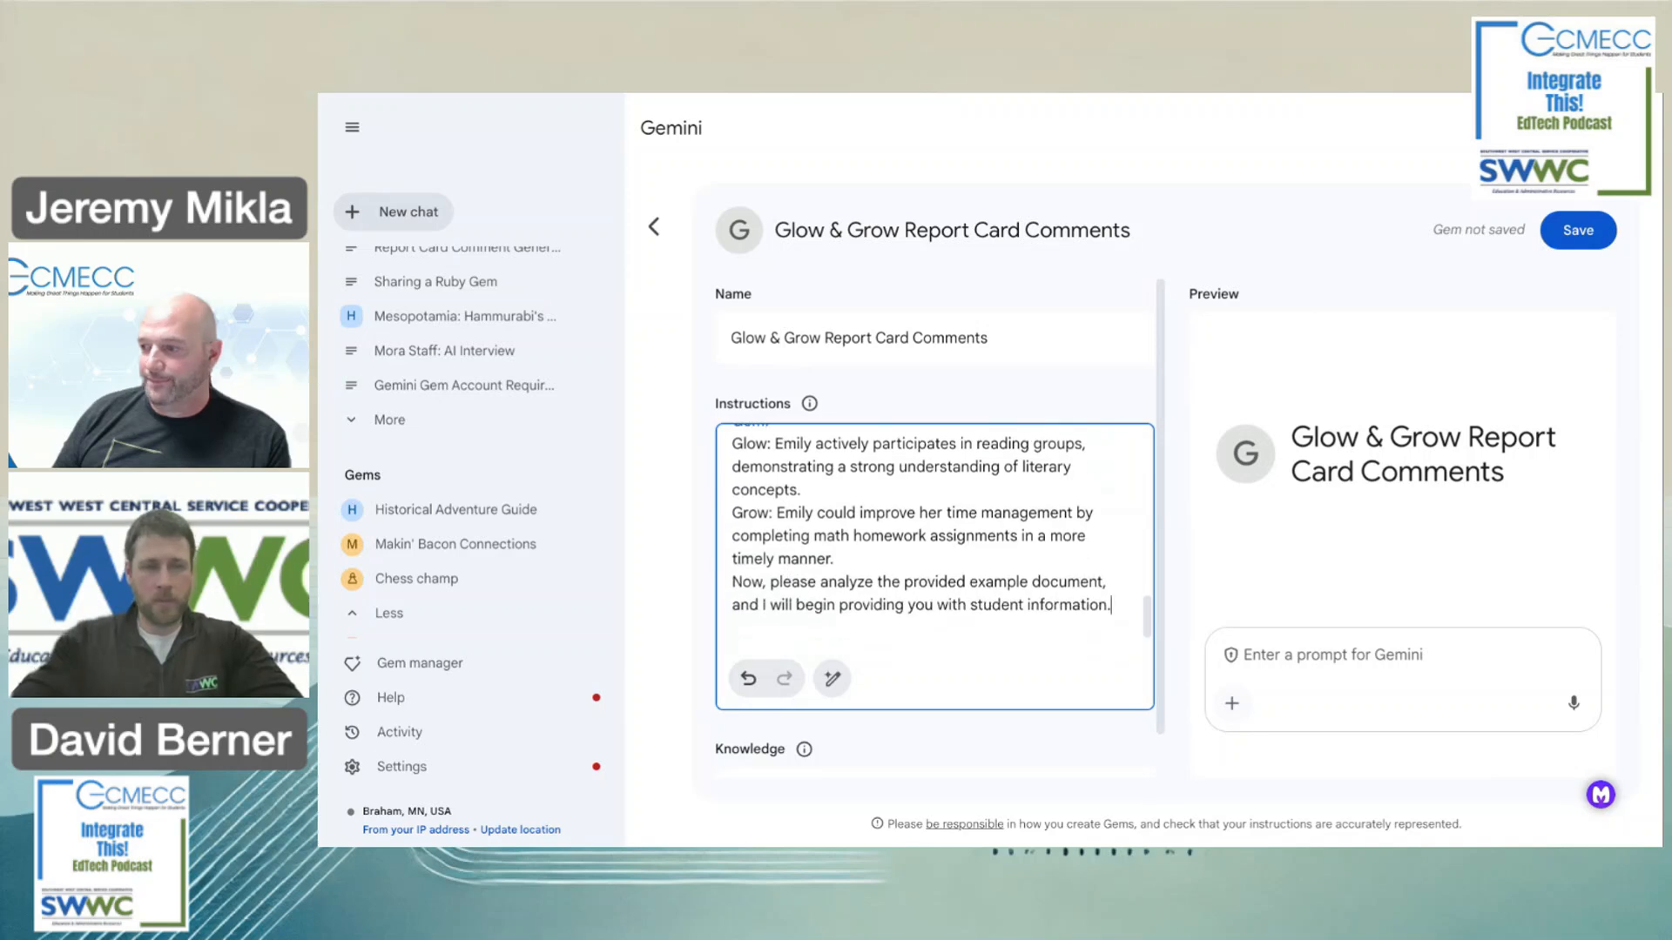
scroll(932, 540, down, 1)
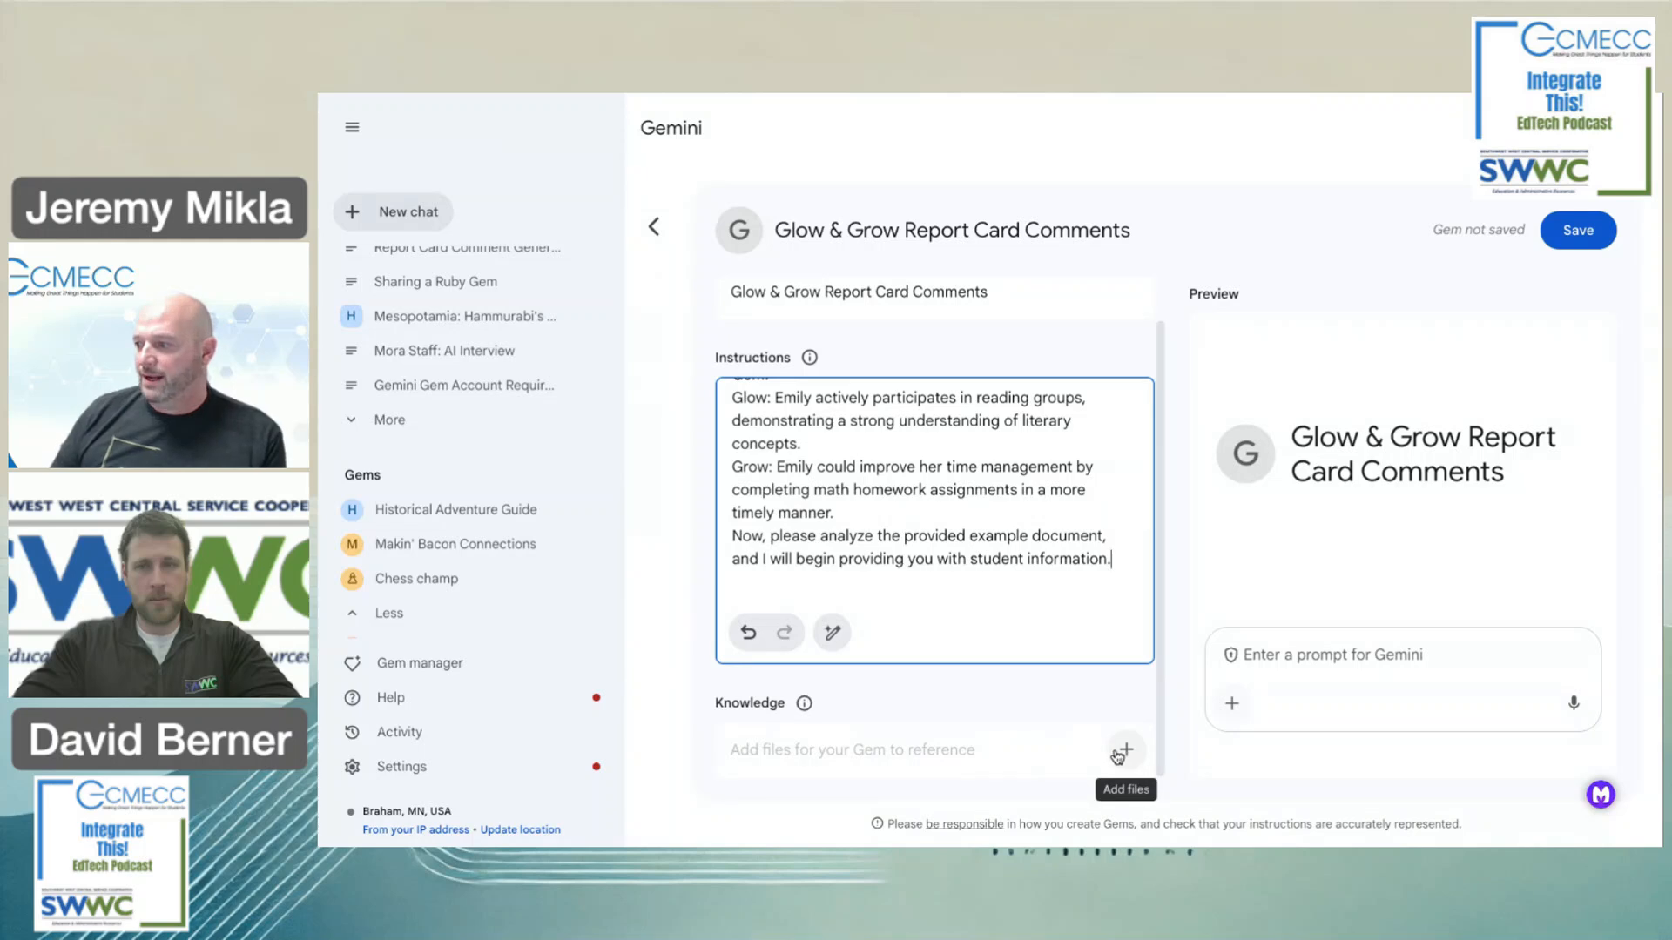
Upload the Glow and Grow report card comments PDF as the Gem's Knowledge.
click(1126, 750)
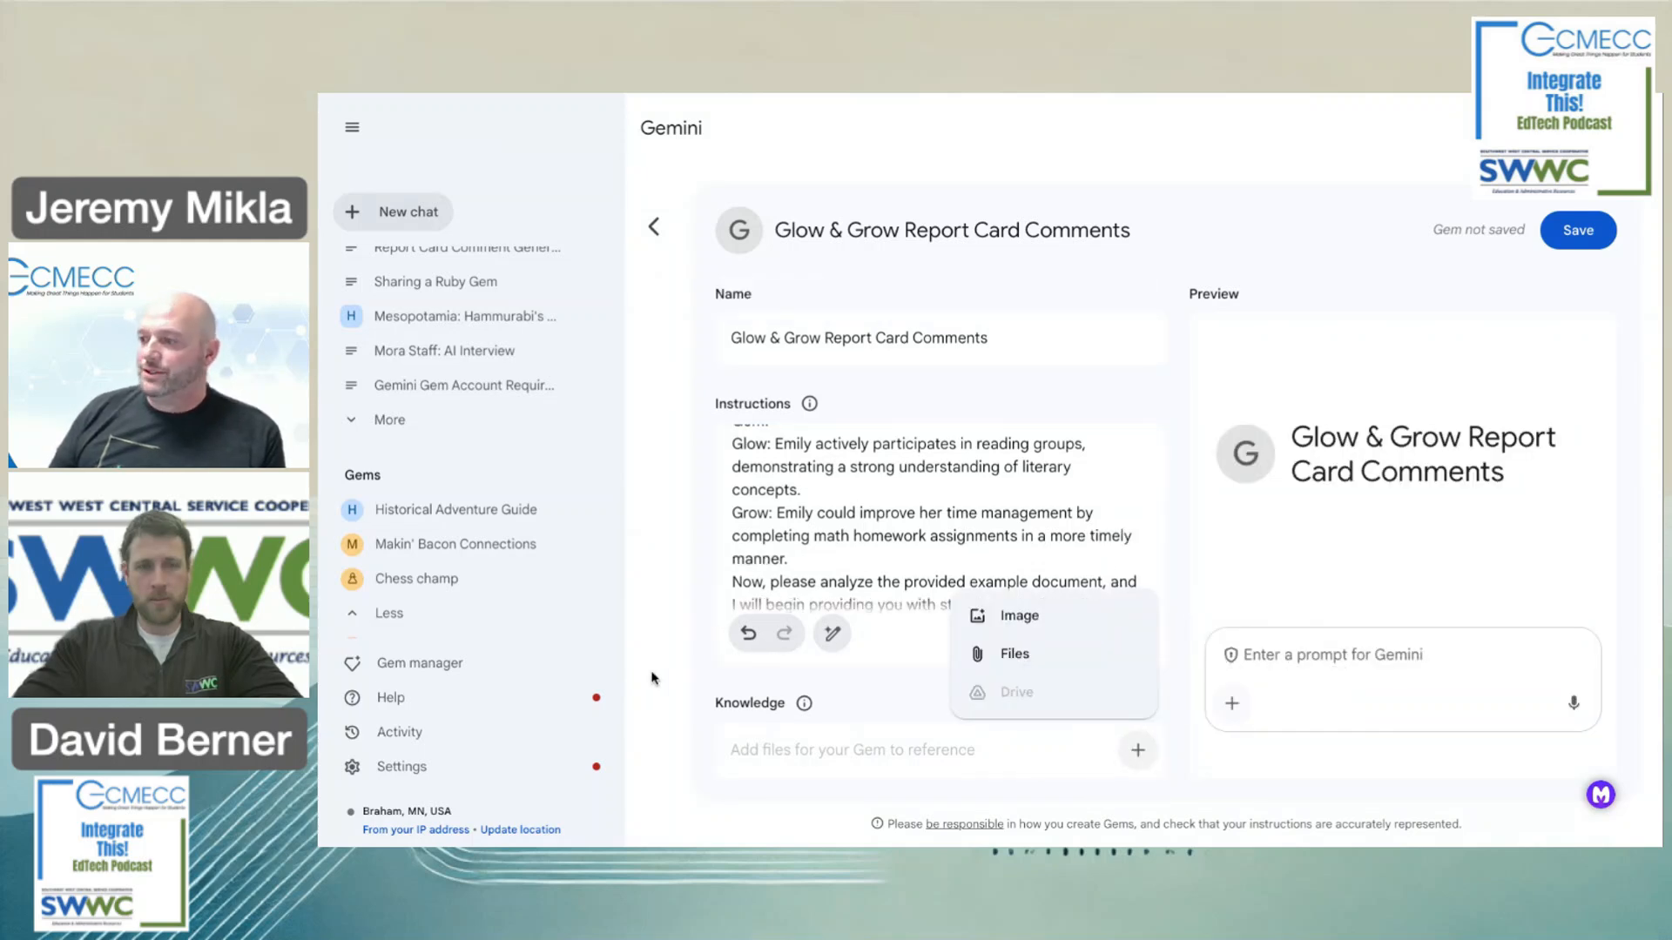
click(1029, 661)
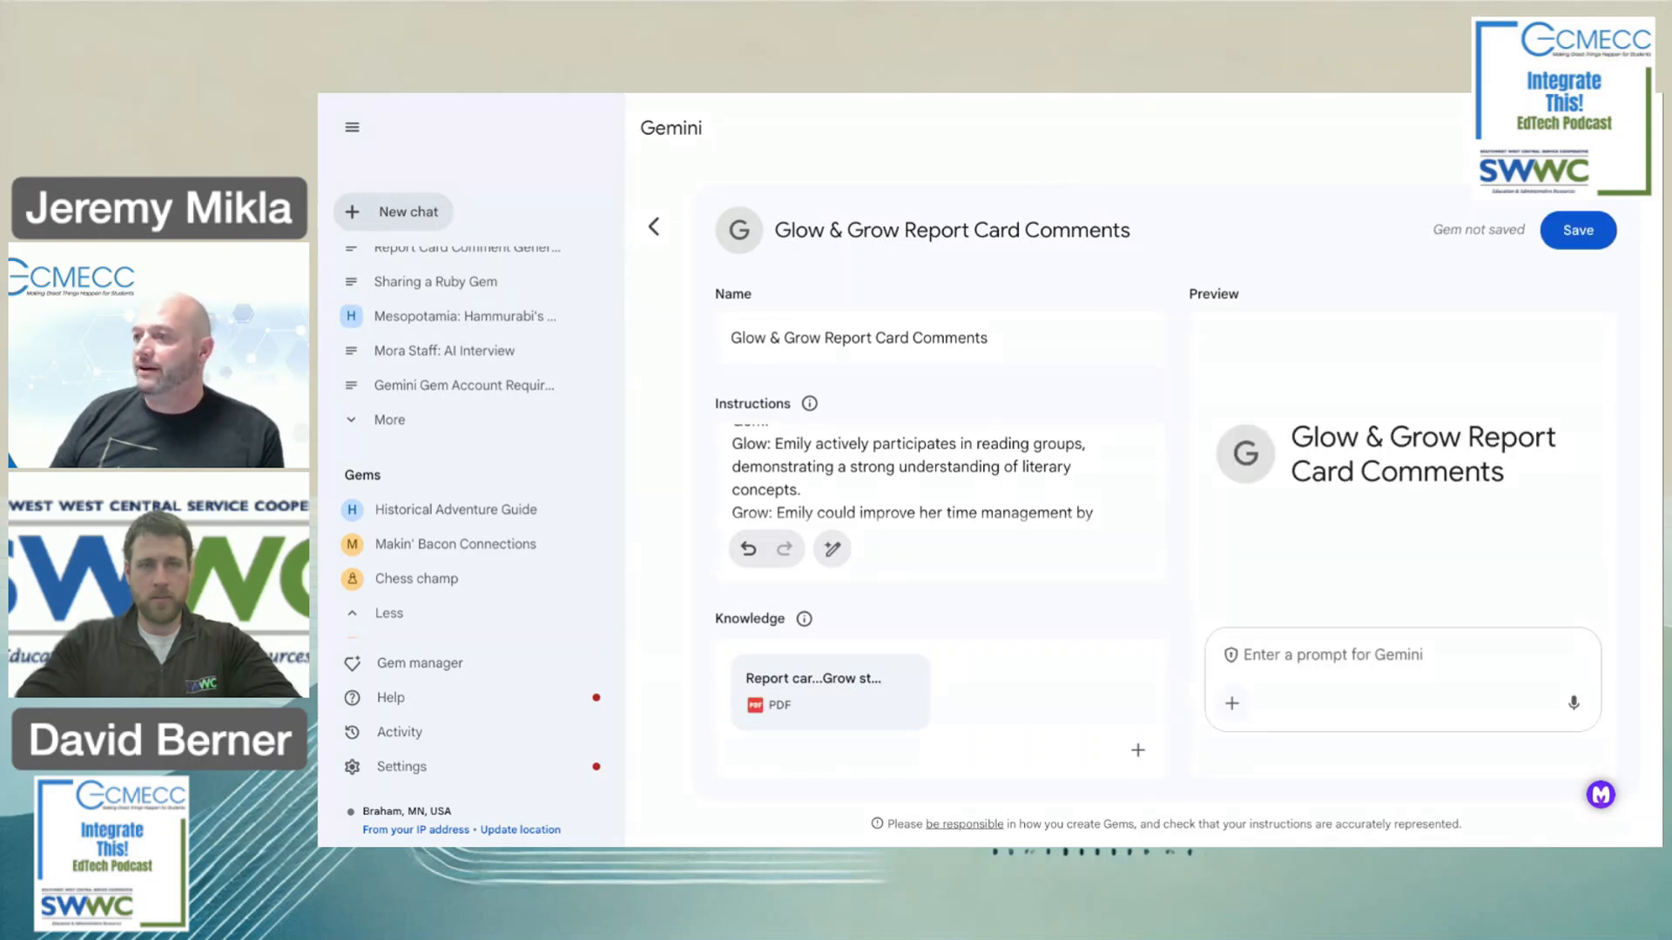
click(794, 94)
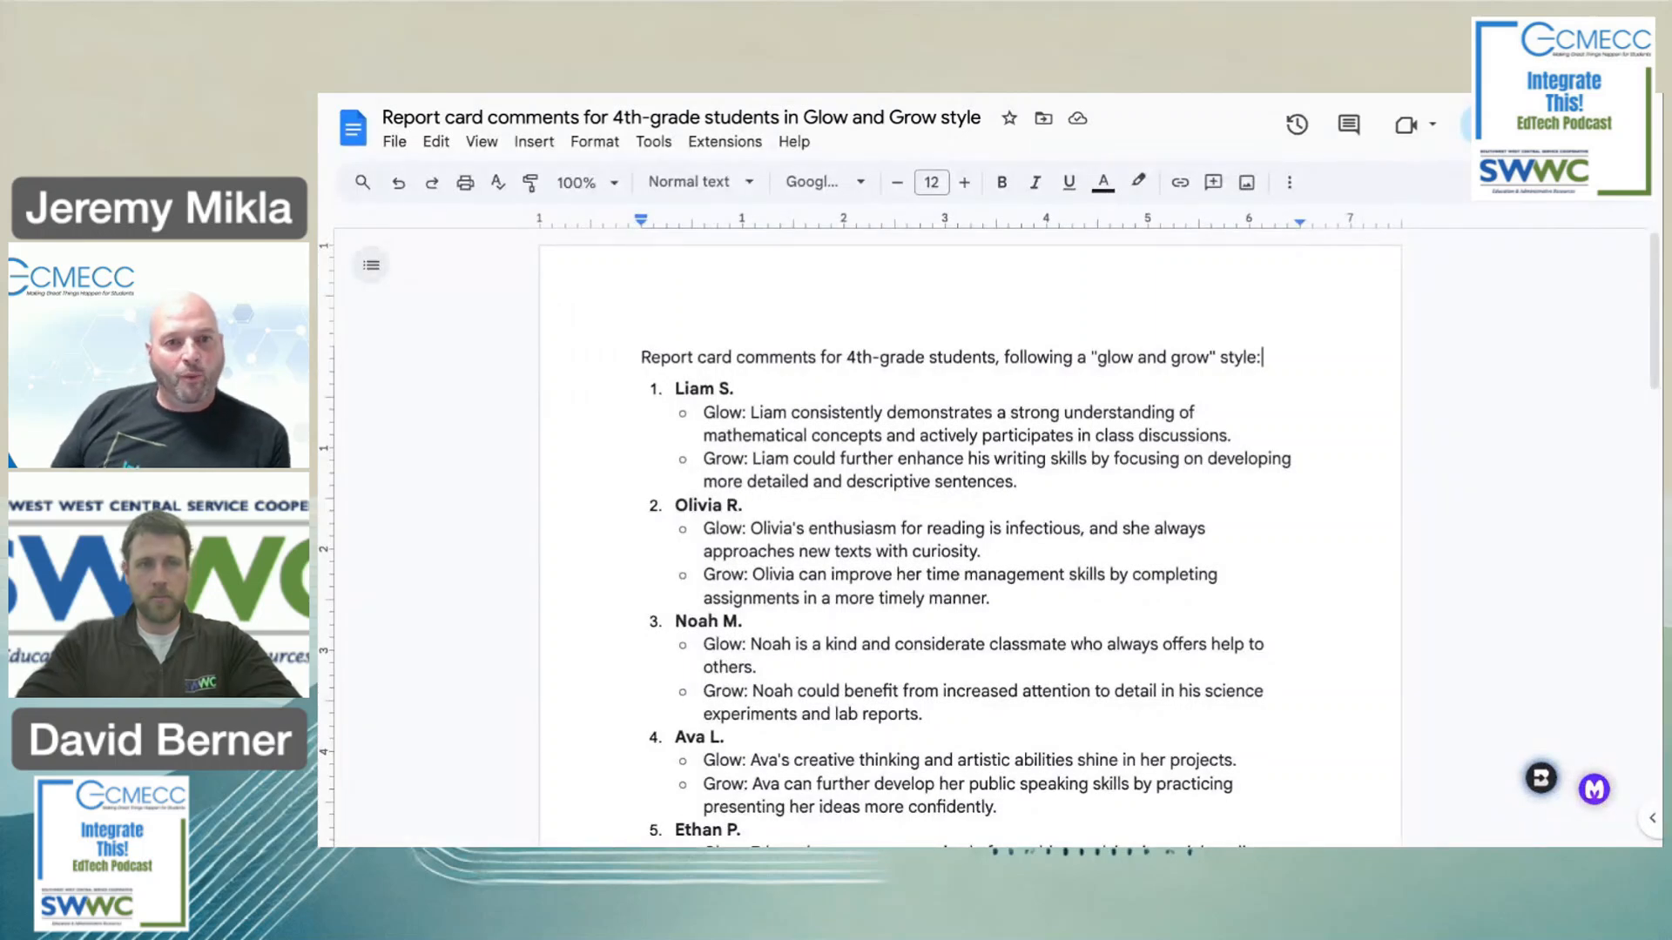
Read through the 15 students' example comments in Google Docs, then return to the Gem editor.
scroll(910, 598, down, 1)
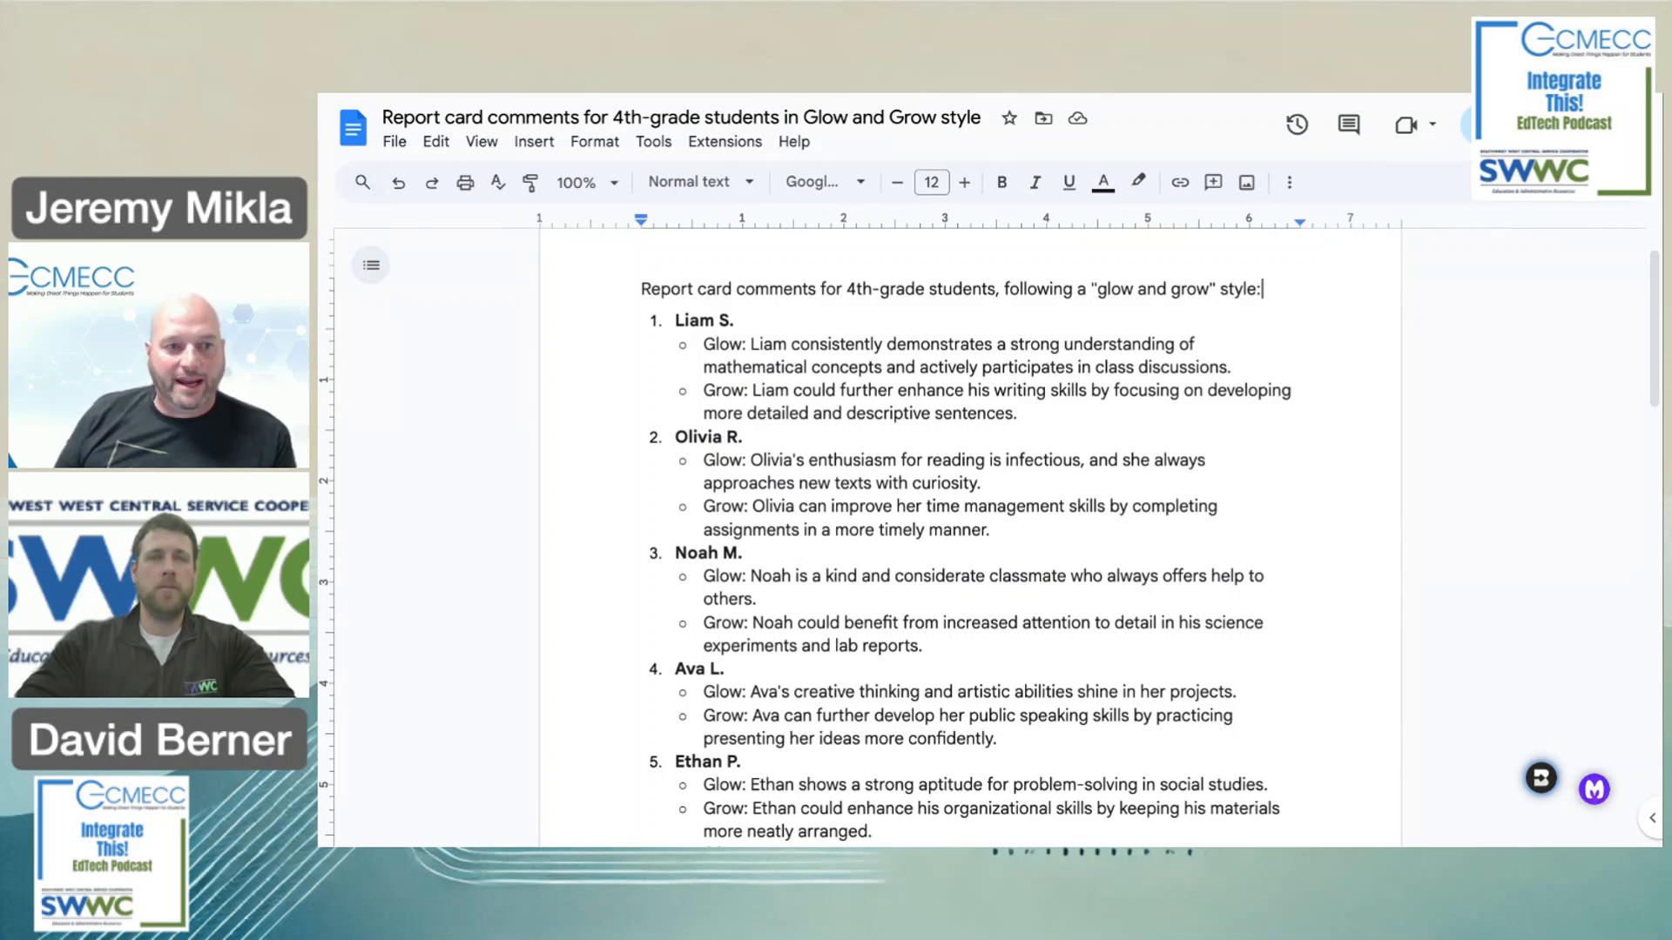
scroll(970, 540, down, 1)
scroll(970, 539, down, 8)
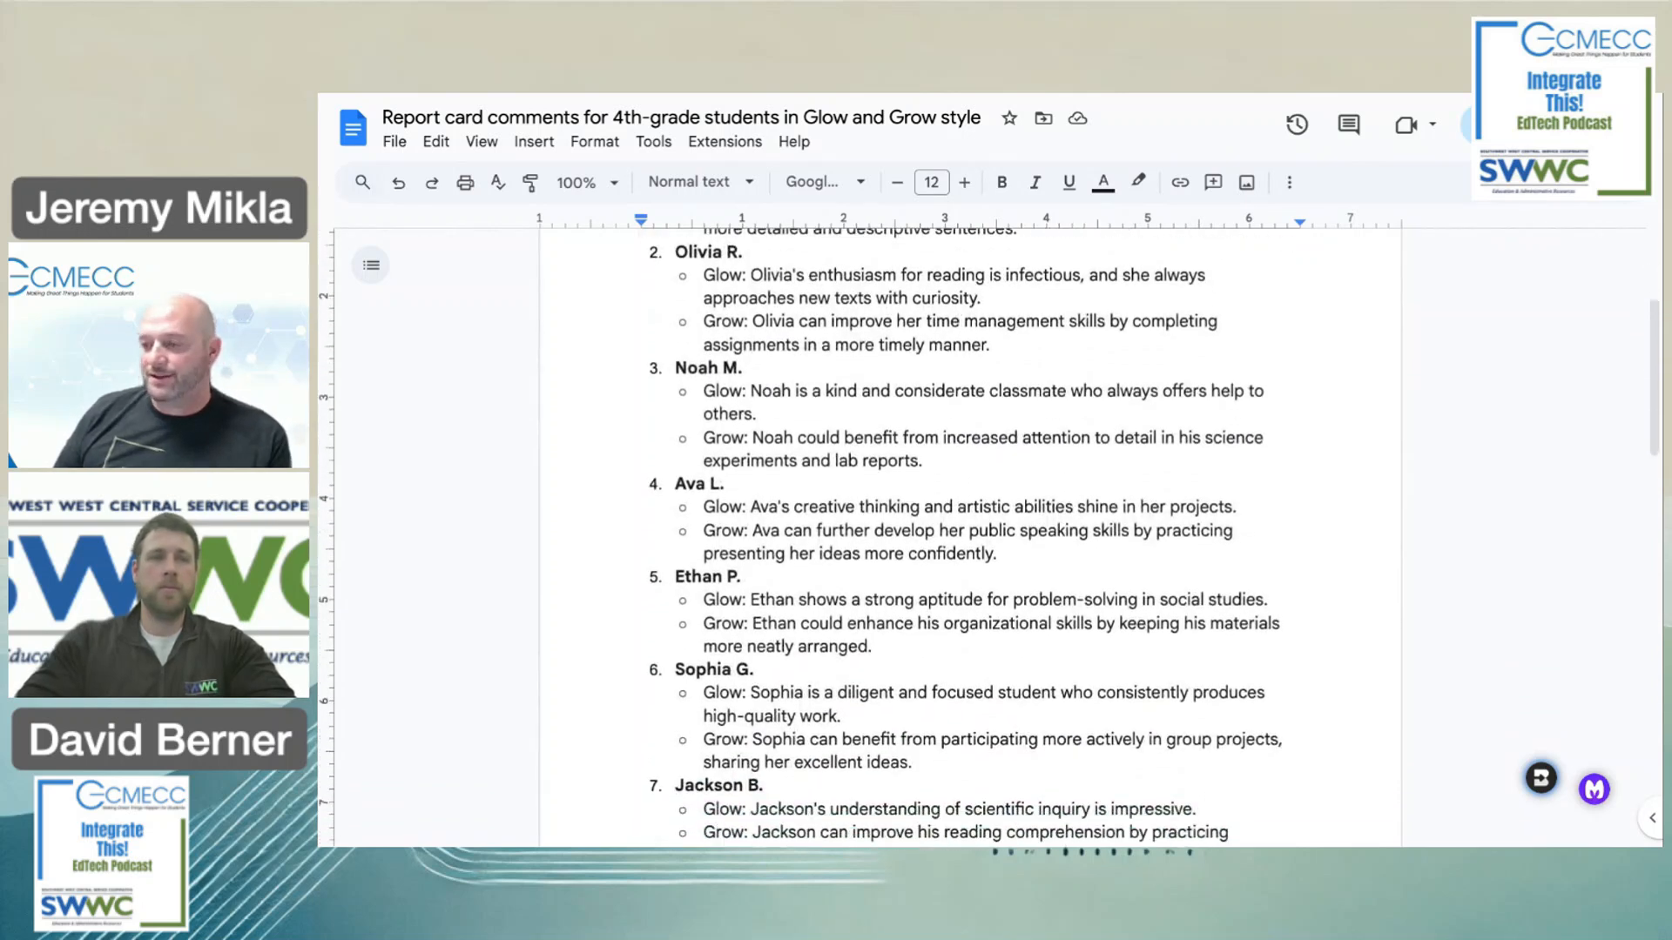
scroll(970, 540, down, 8)
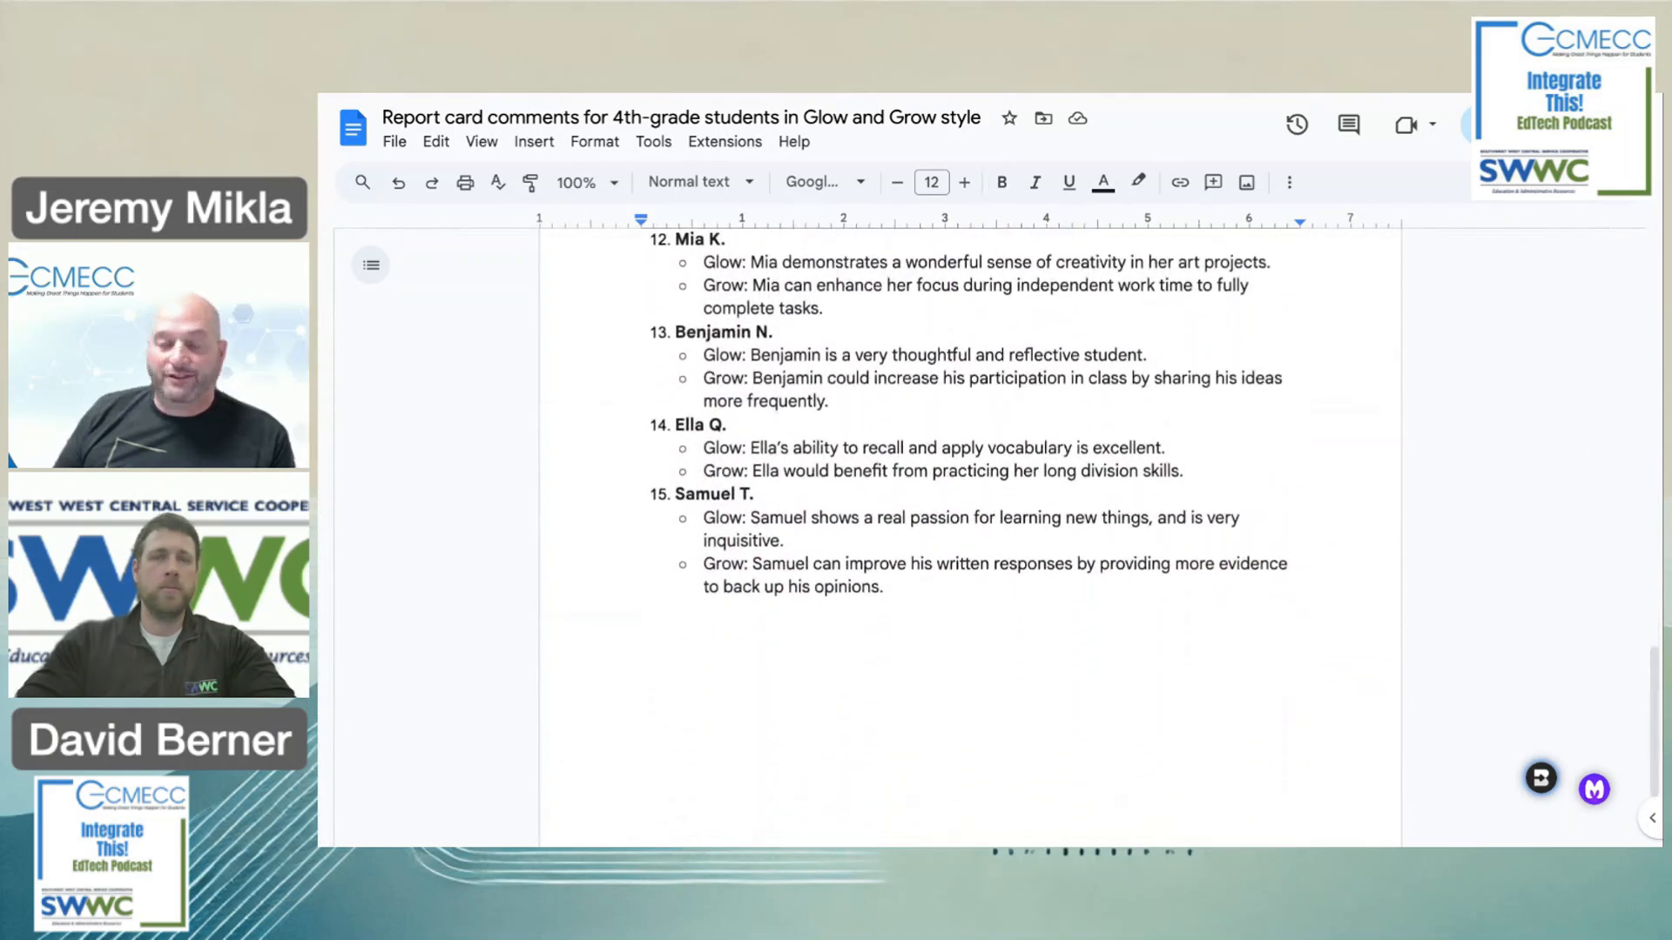
scroll(970, 540, up, 5)
scroll(971, 239, up, 15)
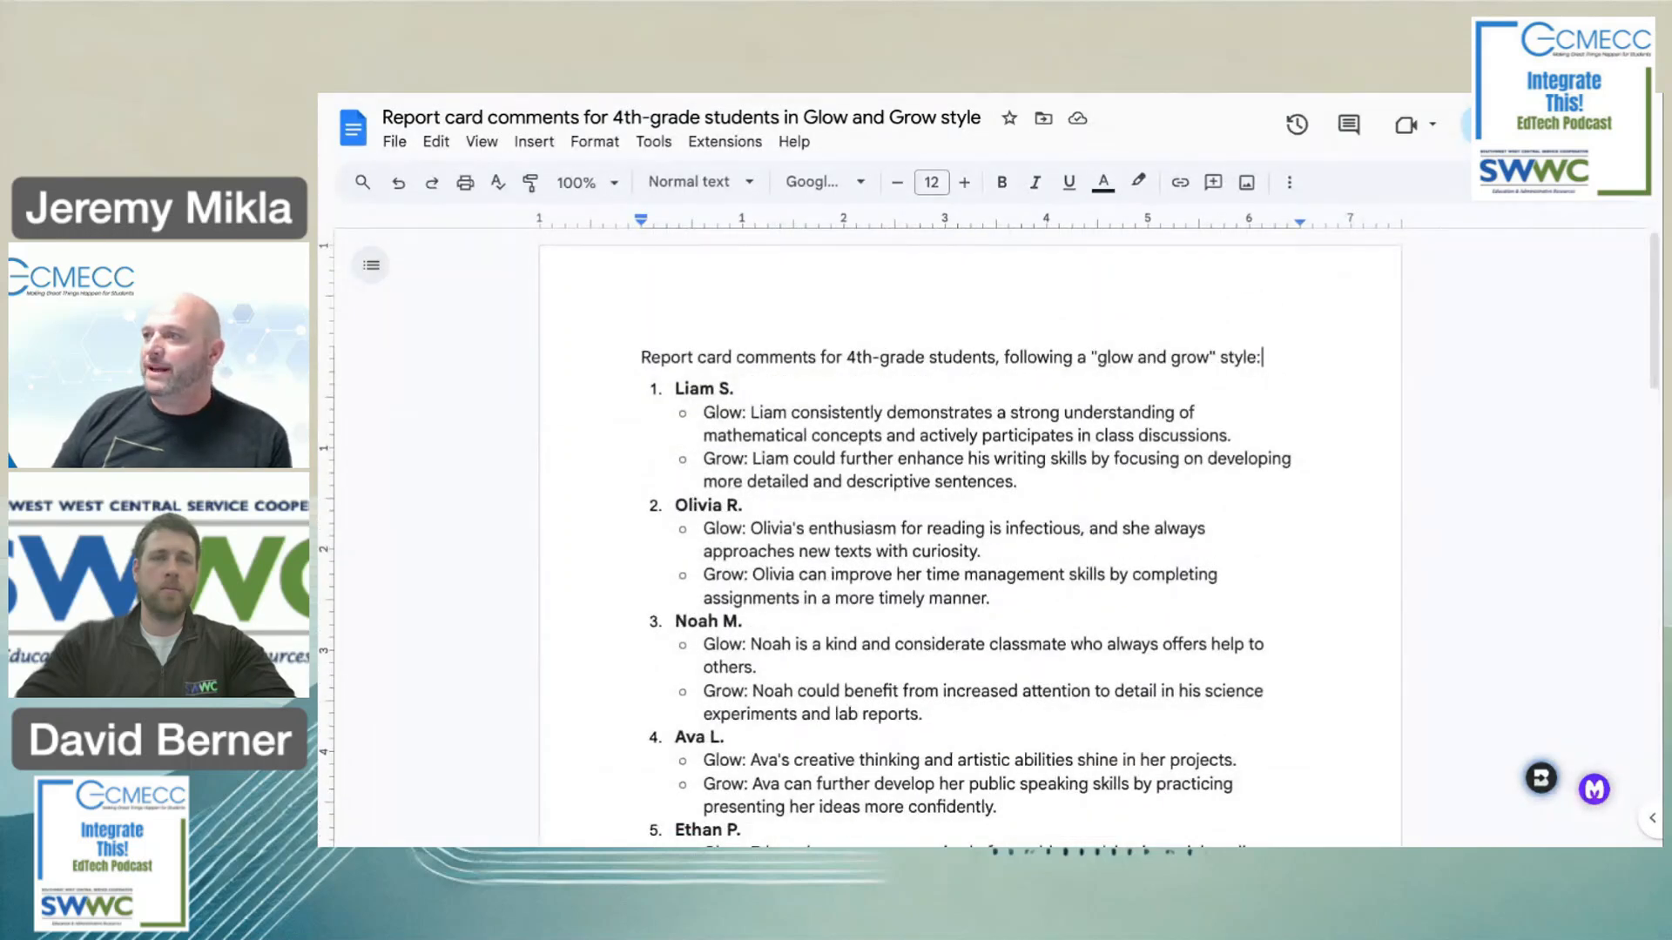
key(ctrl+Tab)
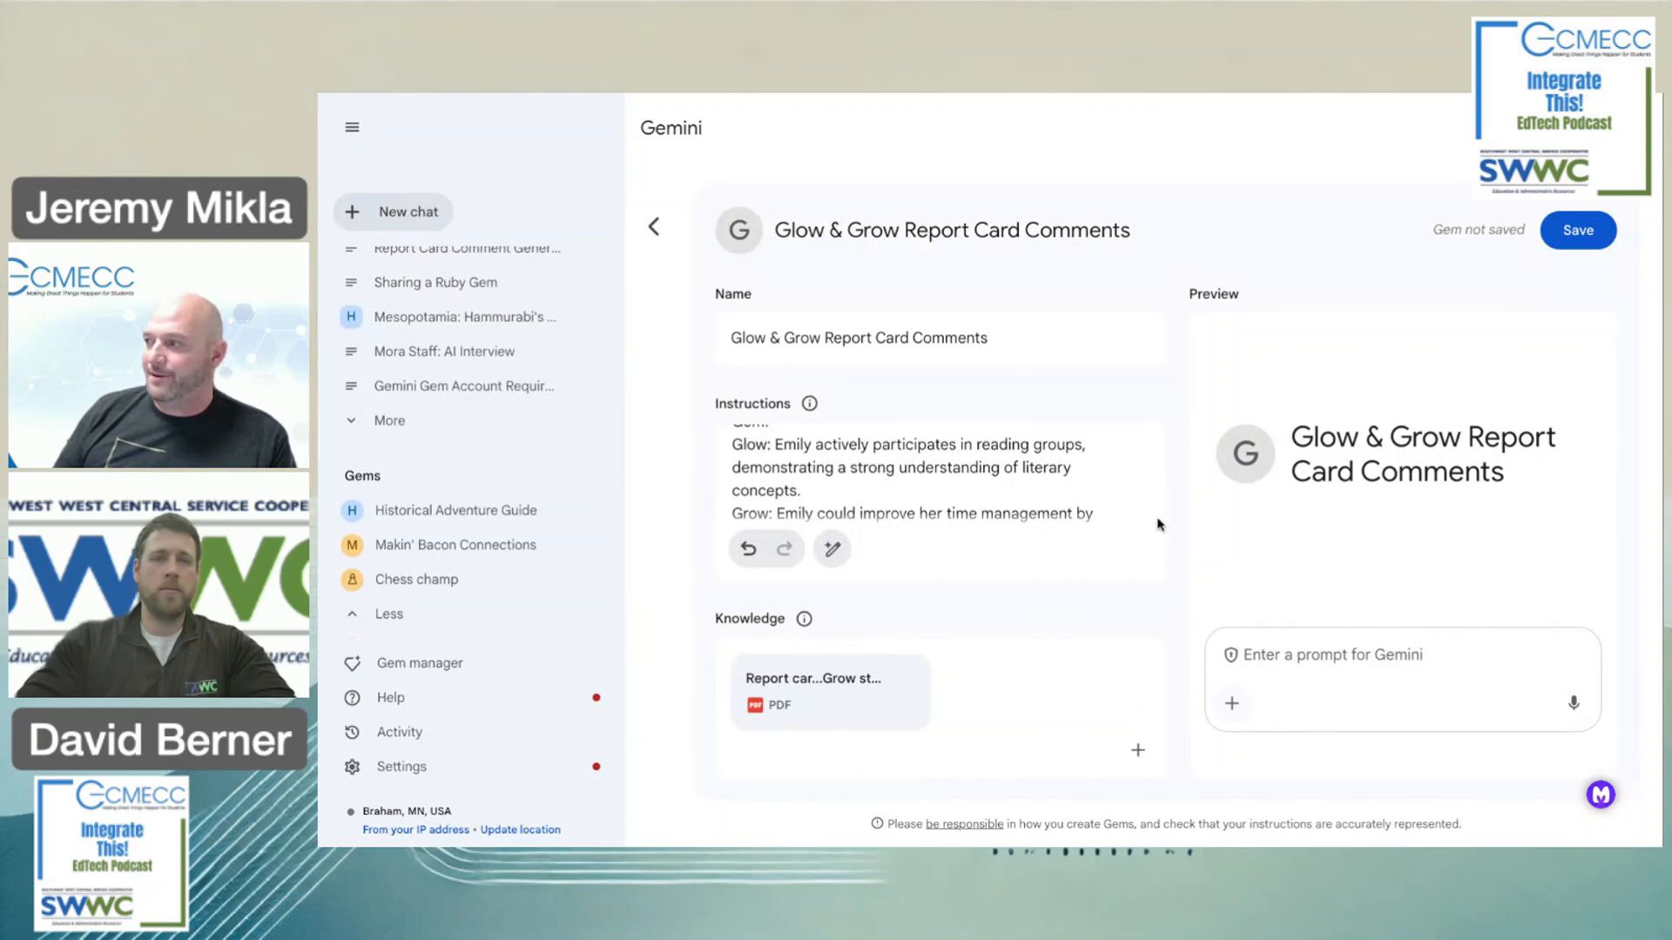
Save the Glow & Grow Report Card Comments Gem and start a chat with it.
click(1578, 230)
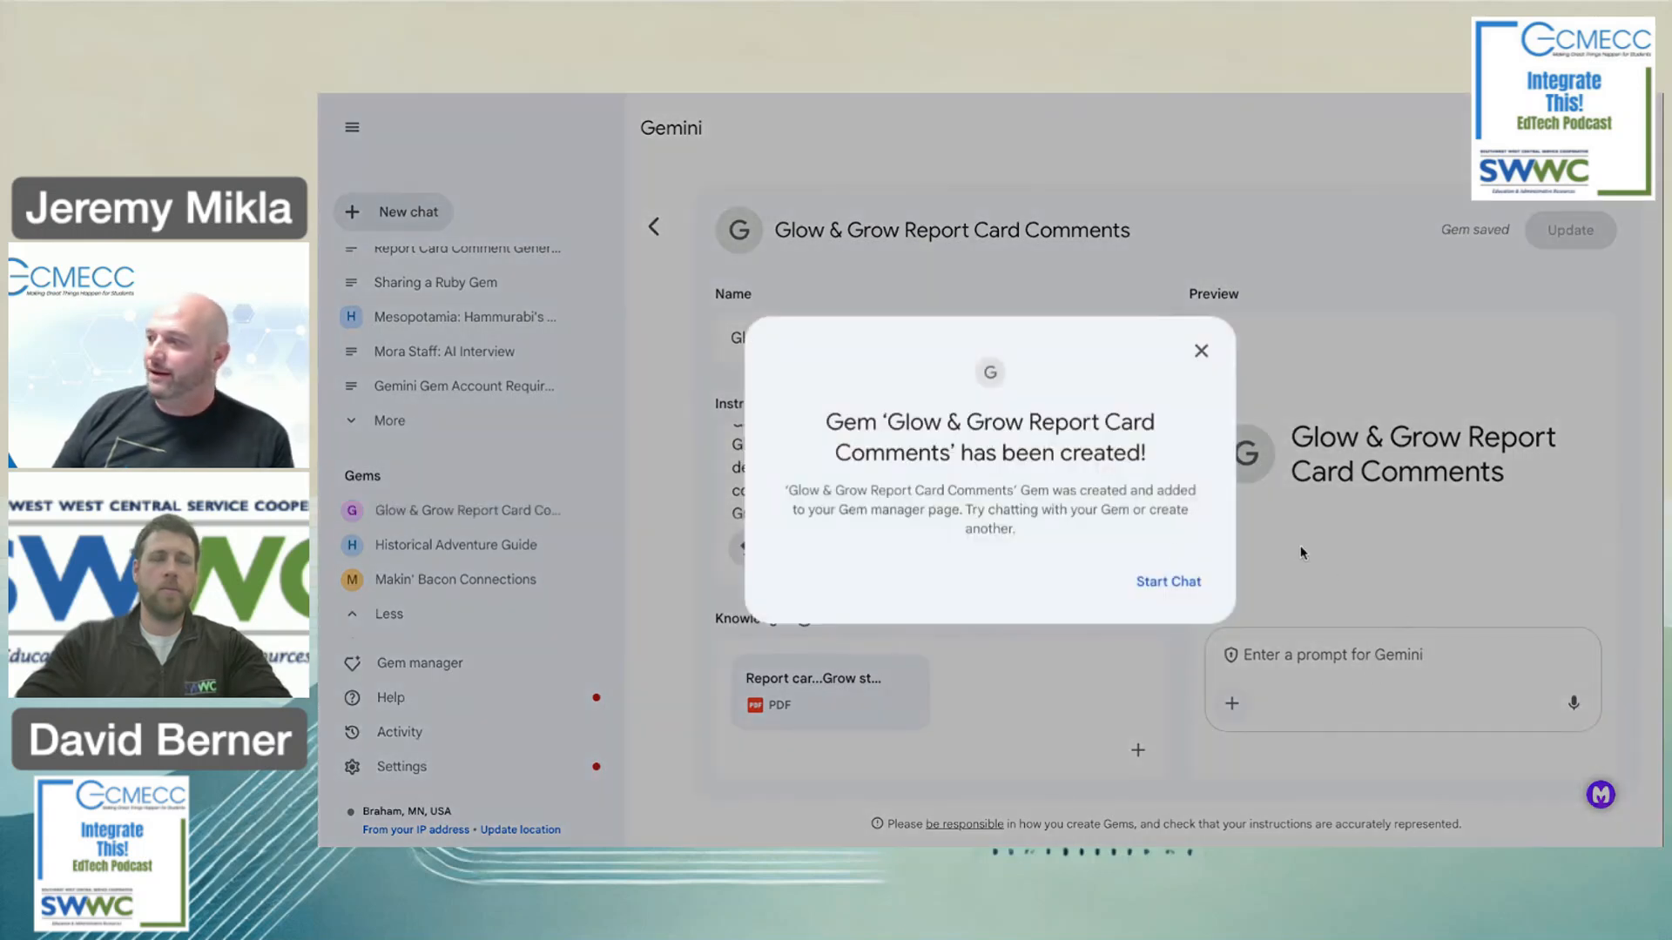
click(1160, 581)
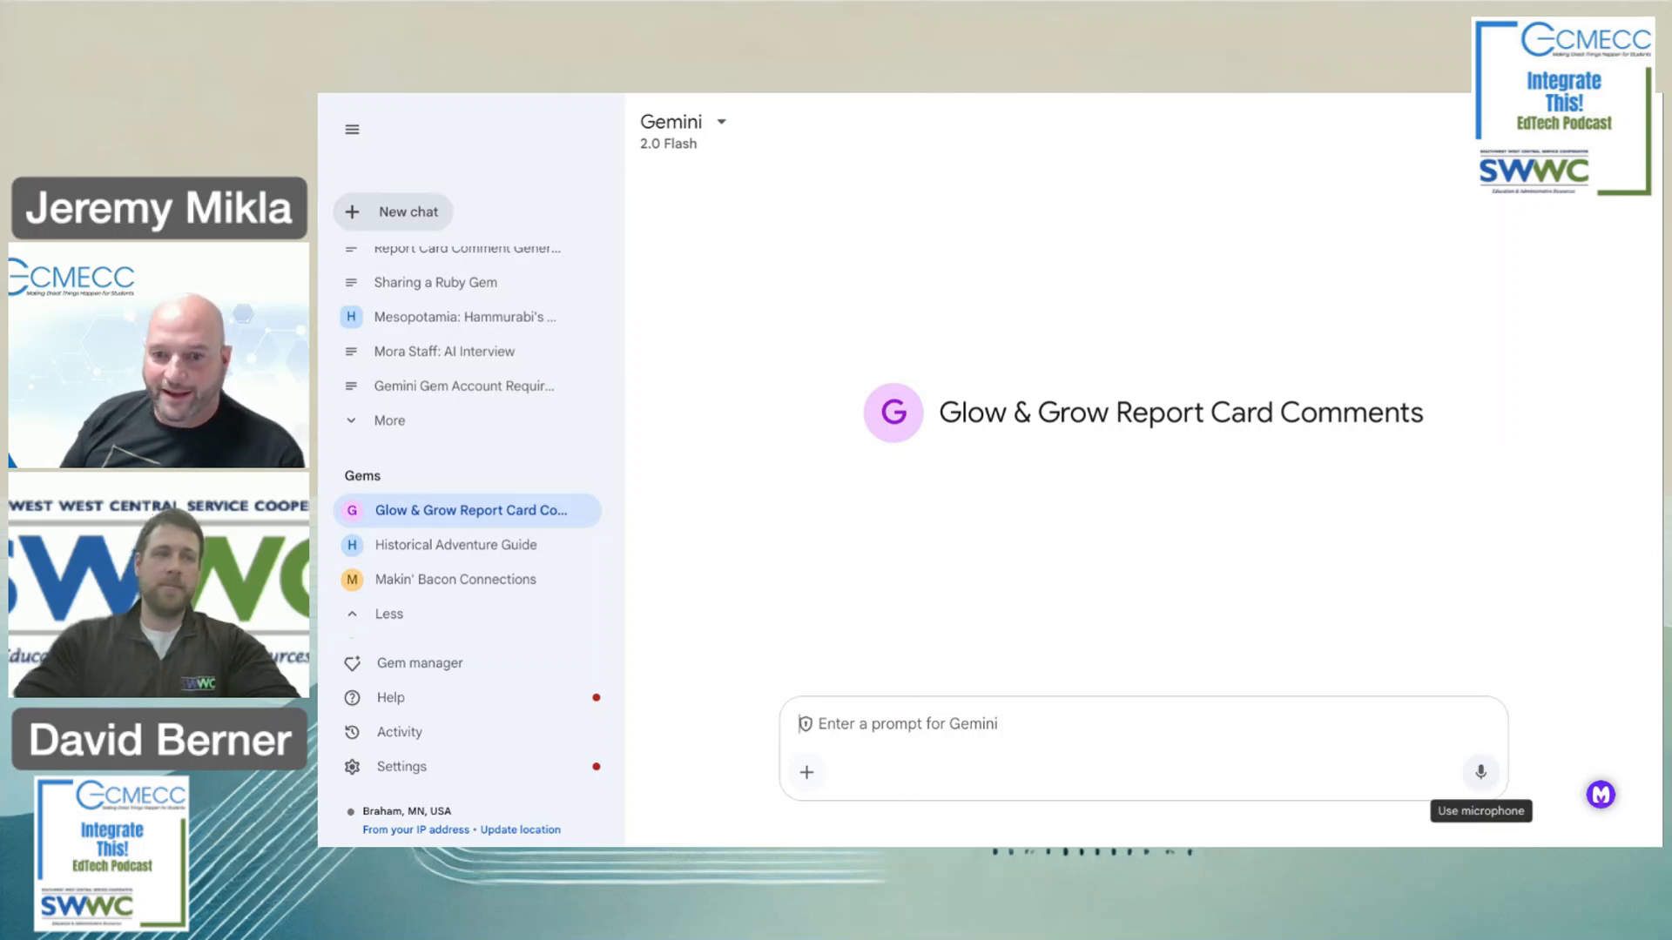
Dictate observations about a fourth grader's disruptive week and perfect math quiz score.
click(1480, 771)
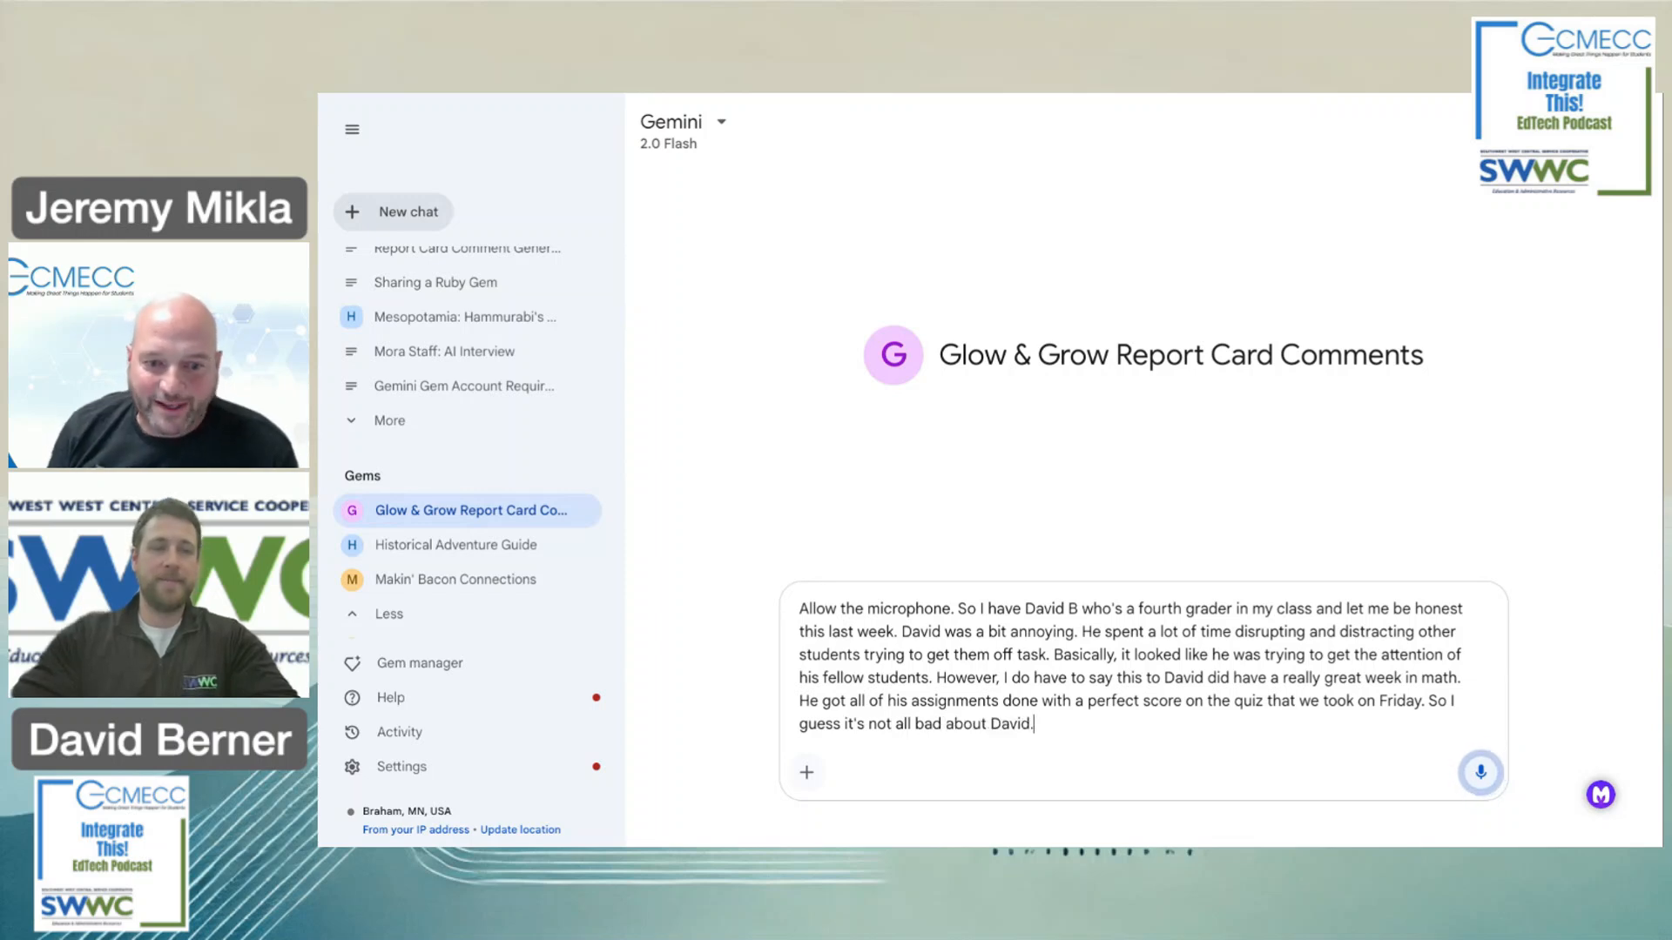
click(1481, 773)
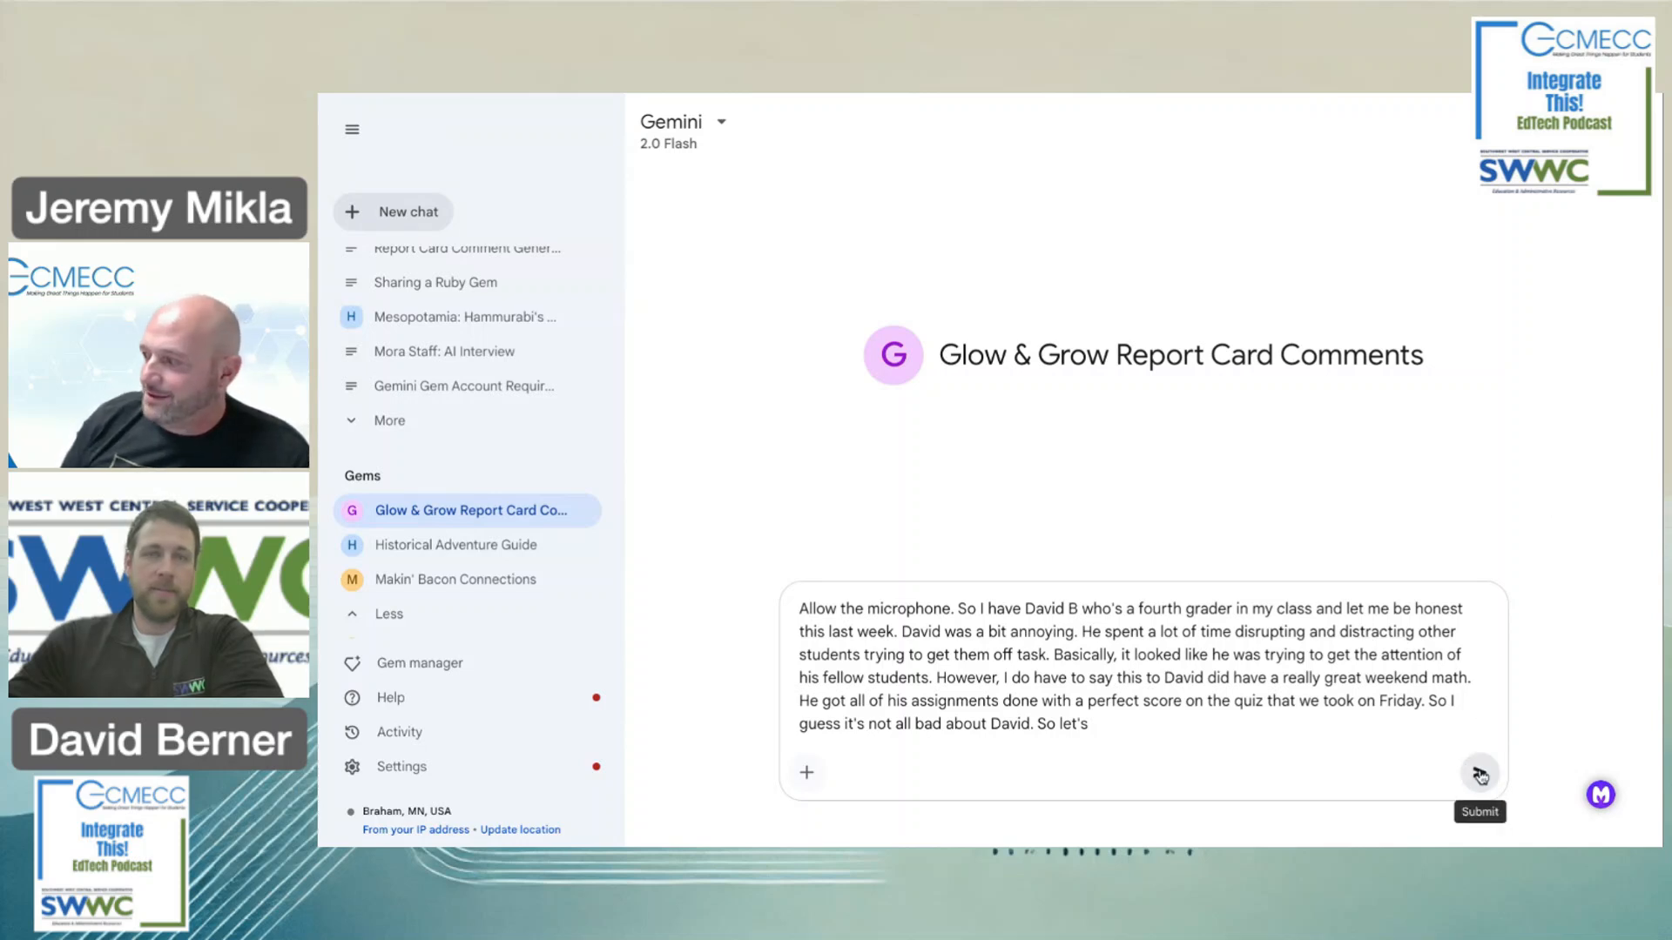
Send the dictated student description to get one Glow and one Grow comment.
click(1472, 772)
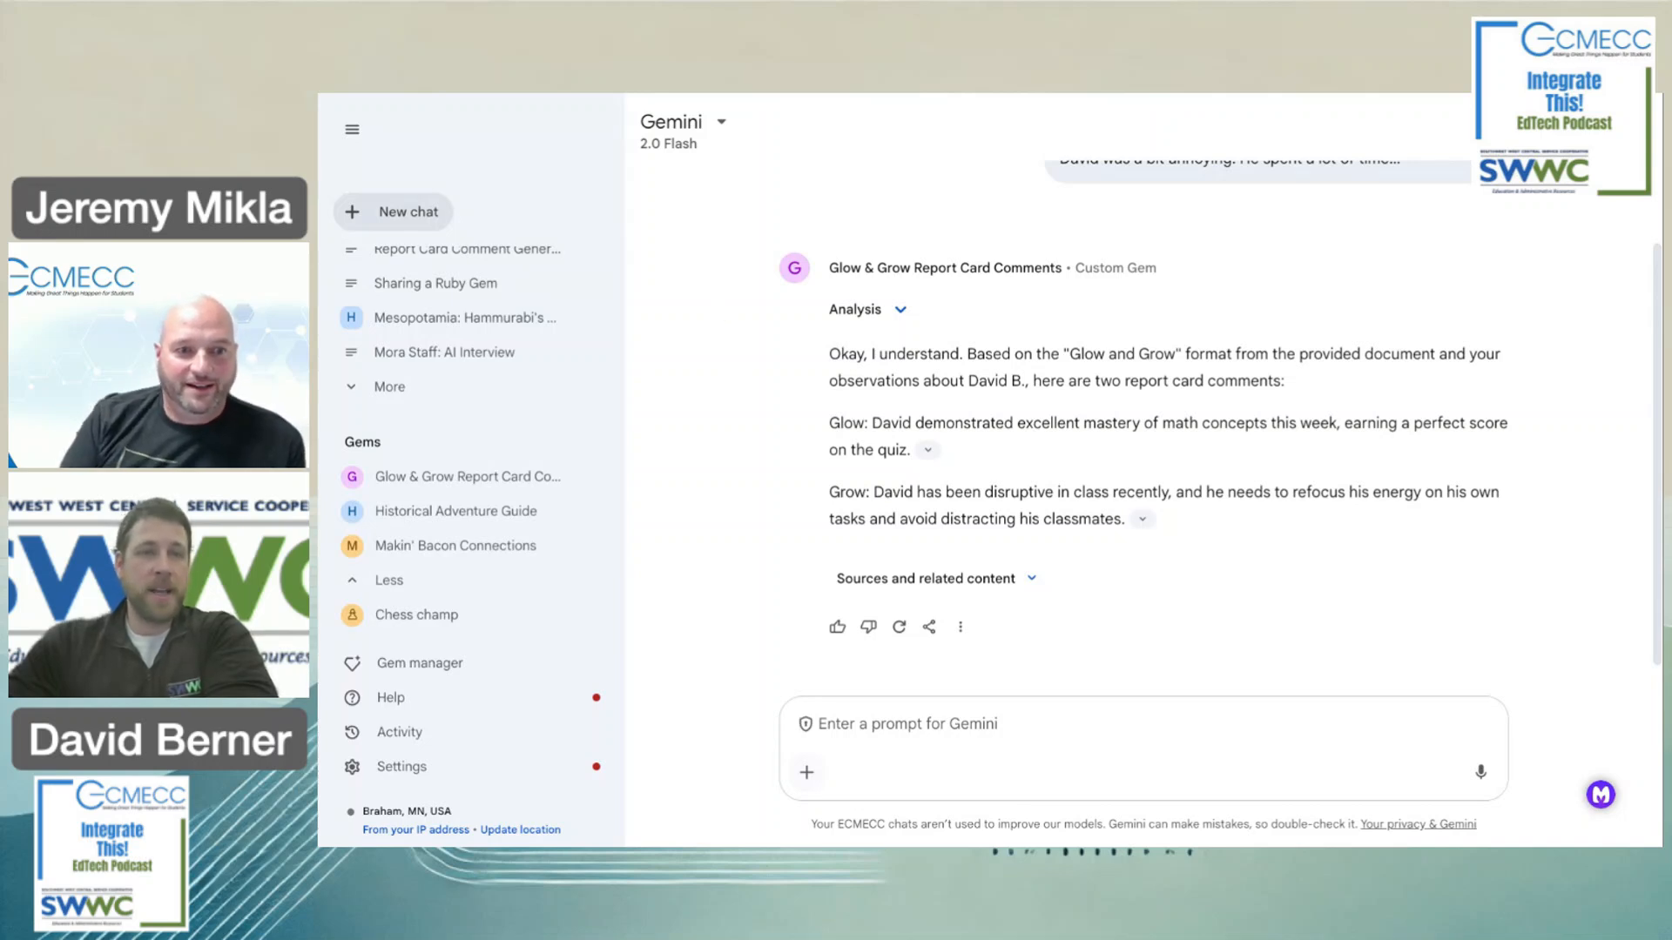
Return to Gem manager and begin another blank New Gem.
click(408, 667)
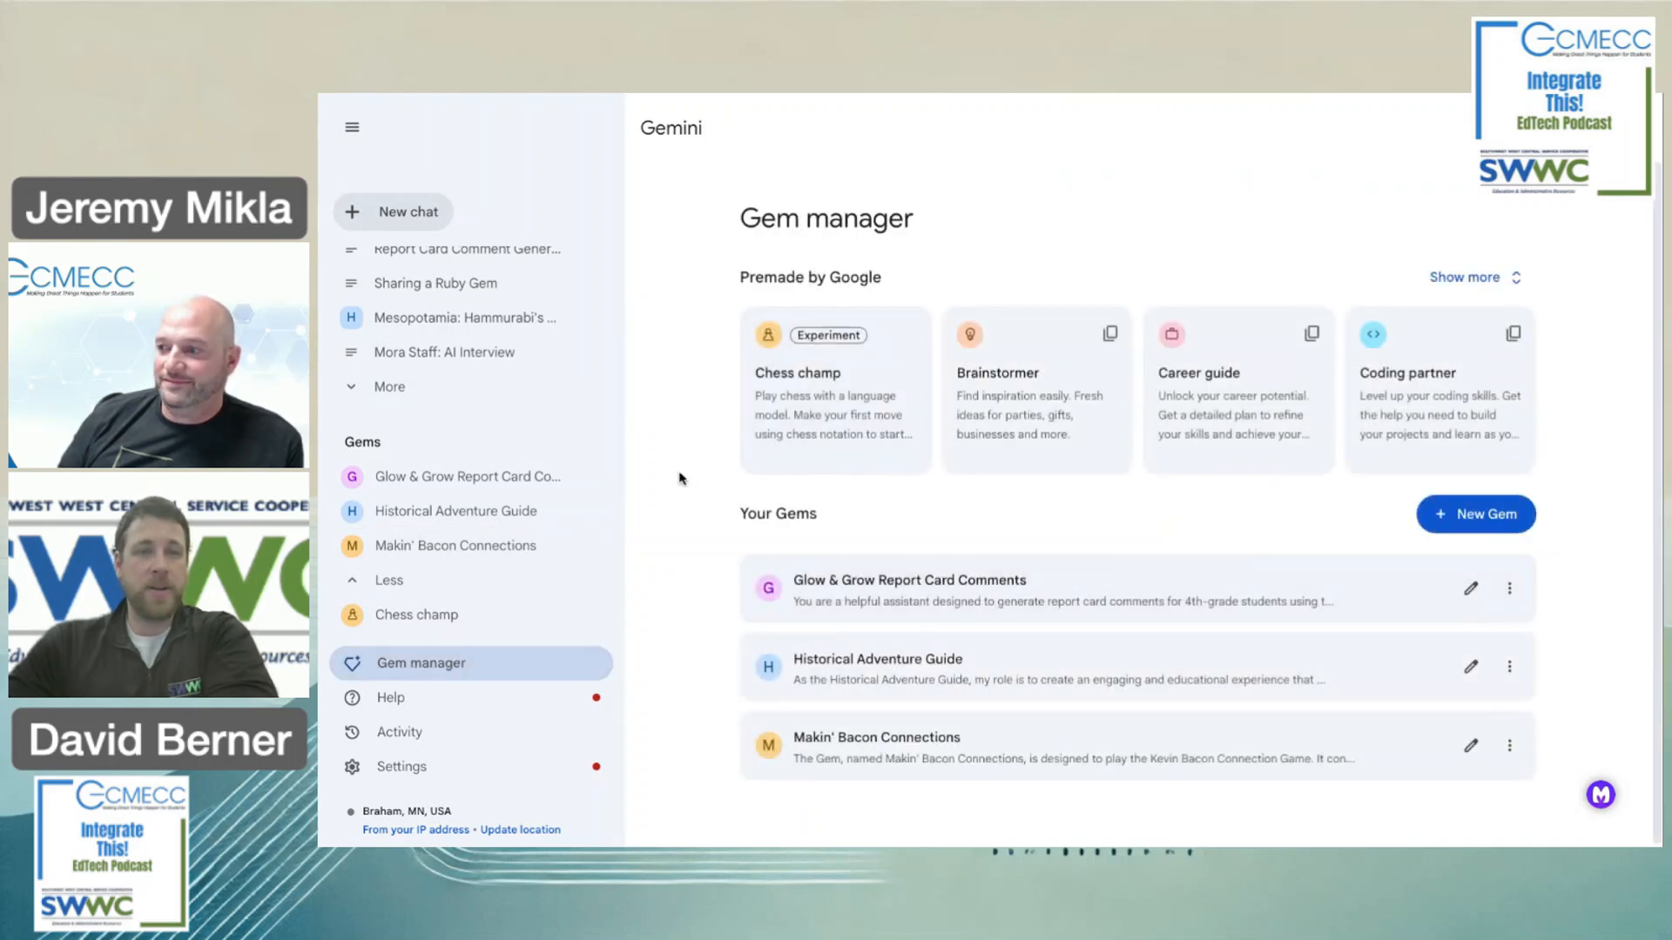
click(1480, 513)
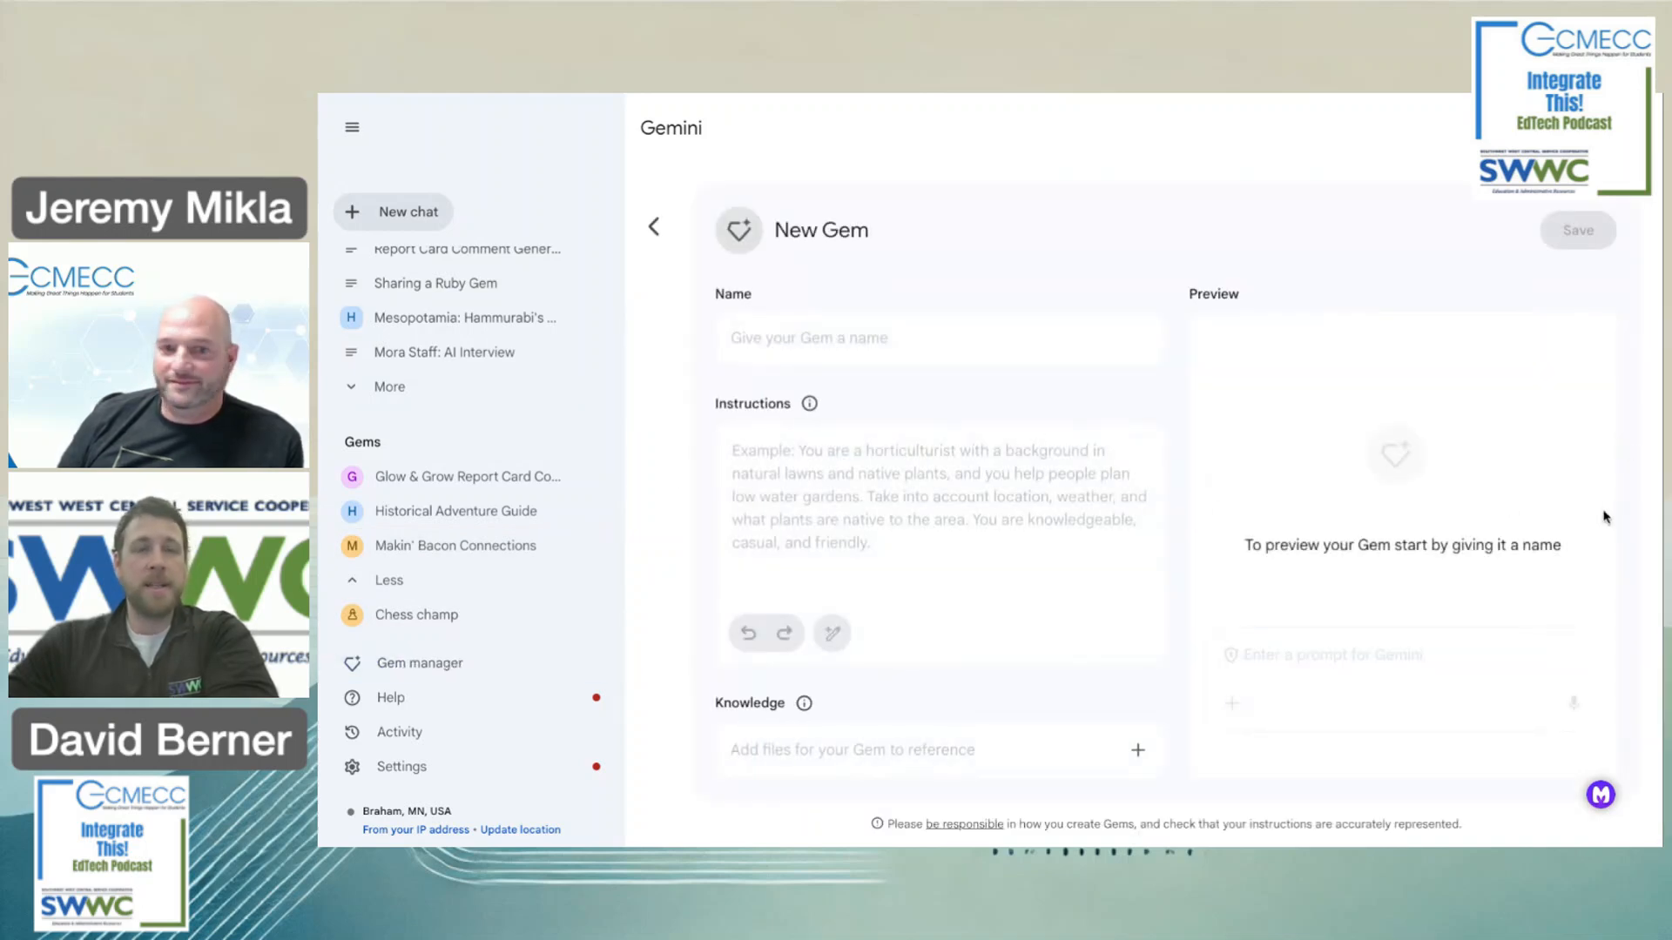